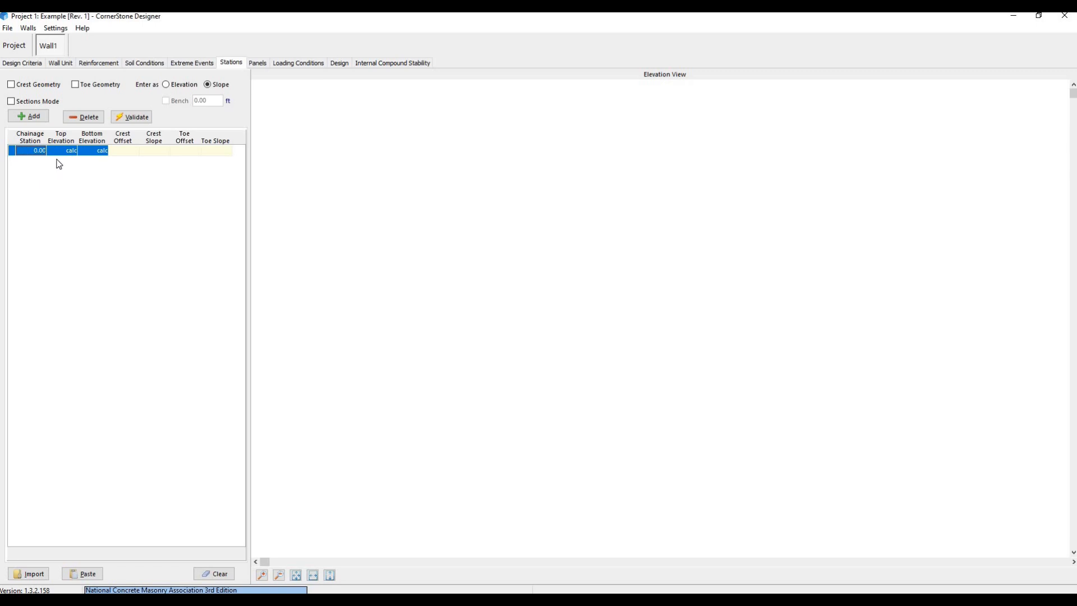
- Look up the wall's starting elevations on the grading plan in Acrobat and enter top 816 and bottom 815.75 for station 0.00 in CornerStone Designer
{"action": "left_click", "coordinate": [64, 151]}
{"action": "left_click", "coordinate": [94, 151]}
{"action": "left_click", "coordinate": [477, 600]}
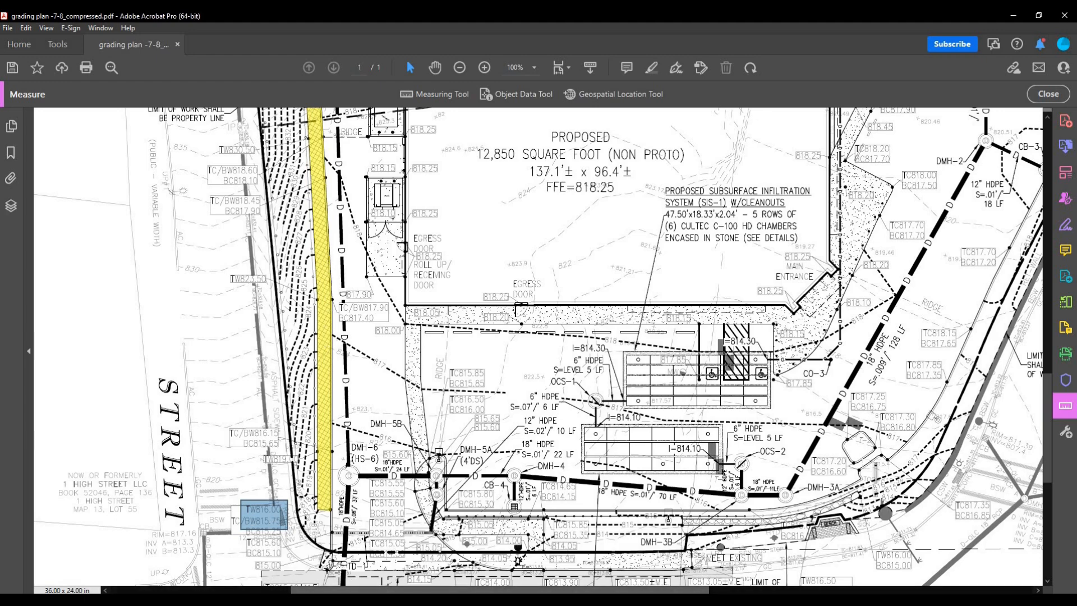
{"action": "key", "text": "alt+Tab"}
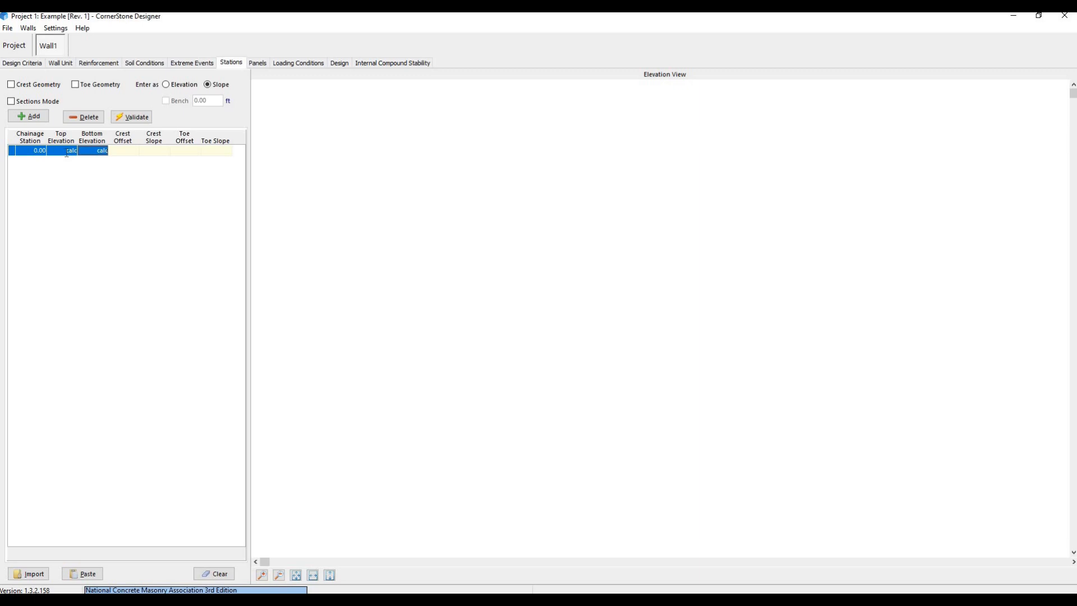
{"action": "type", "text": "816"}
{"action": "key", "text": "Tab"}
{"action": "type", "text": "815.75"}
{"action": "key", "text": "Return"}
{"action": "key", "text": "Down"}
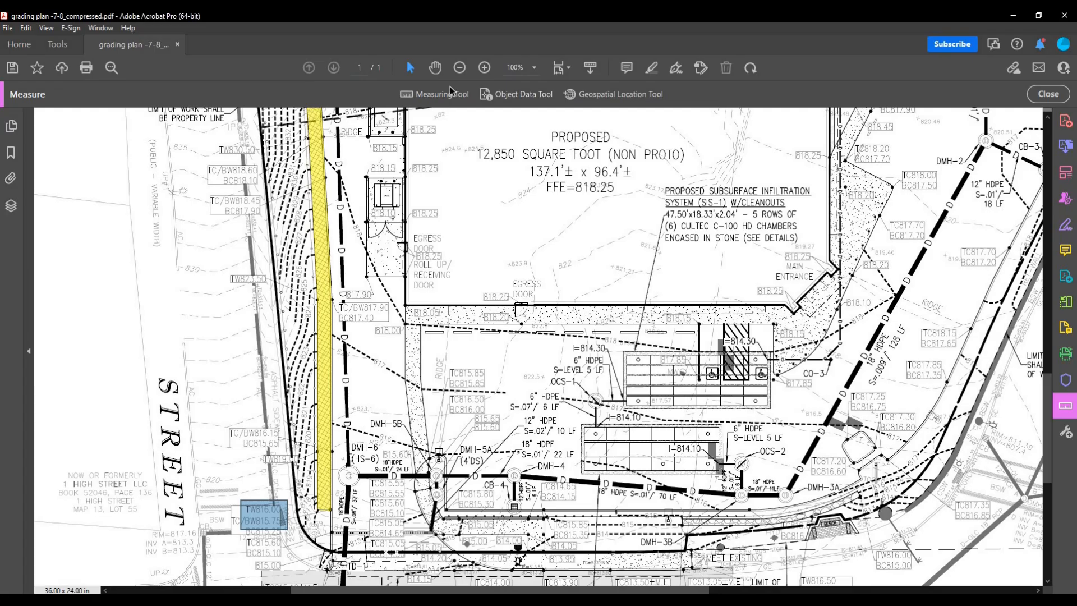
- In Acrobat, measure the distance along the highlighted wall from its southern end to the next elevation point on the grading plan
{"action": "left_click", "coordinate": [435, 94]}
{"action": "left_click", "coordinate": [332, 509]}
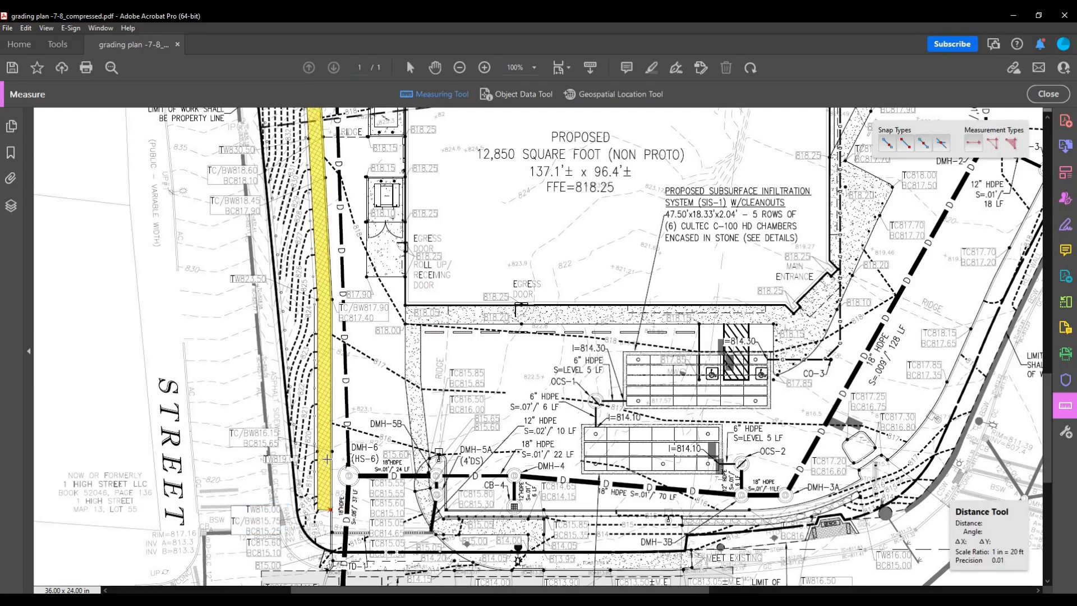
{"action": "left_click", "coordinate": [332, 451]}
{"action": "left_click", "coordinate": [363, 456]}
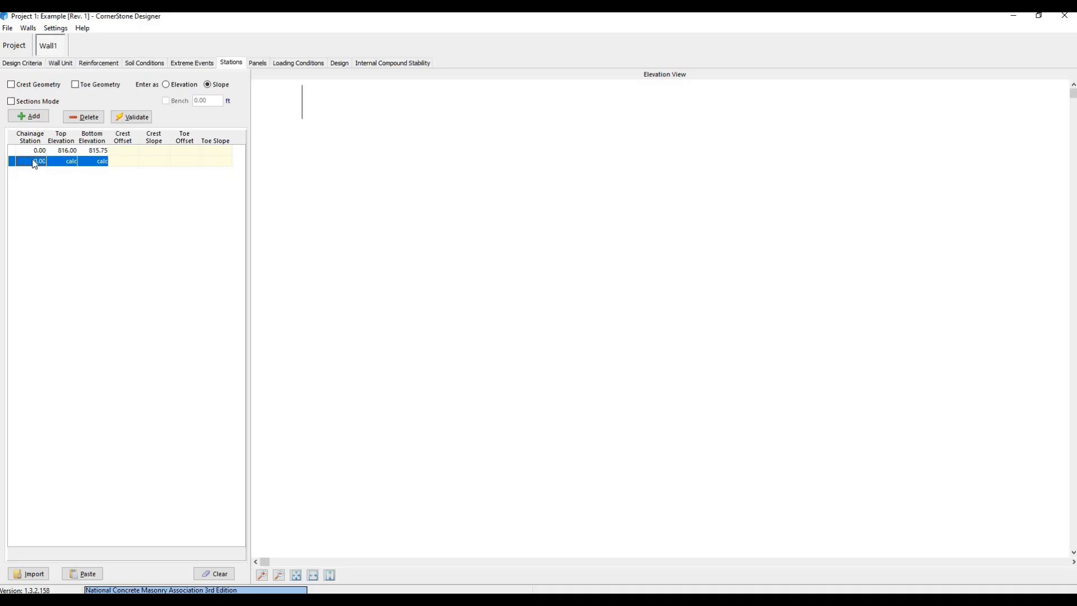
- Back in CornerStone Designer, enter the second station at 18.8 with top elevation 819 and bottom elevation 816.65
{"action": "type", "text": "18.8"}
{"action": "key", "text": "Tab"}
{"action": "type", "text": "819"}
{"action": "key", "text": "Tab"}
{"action": "type", "text": "816.65"}
{"action": "key", "text": "Return"}
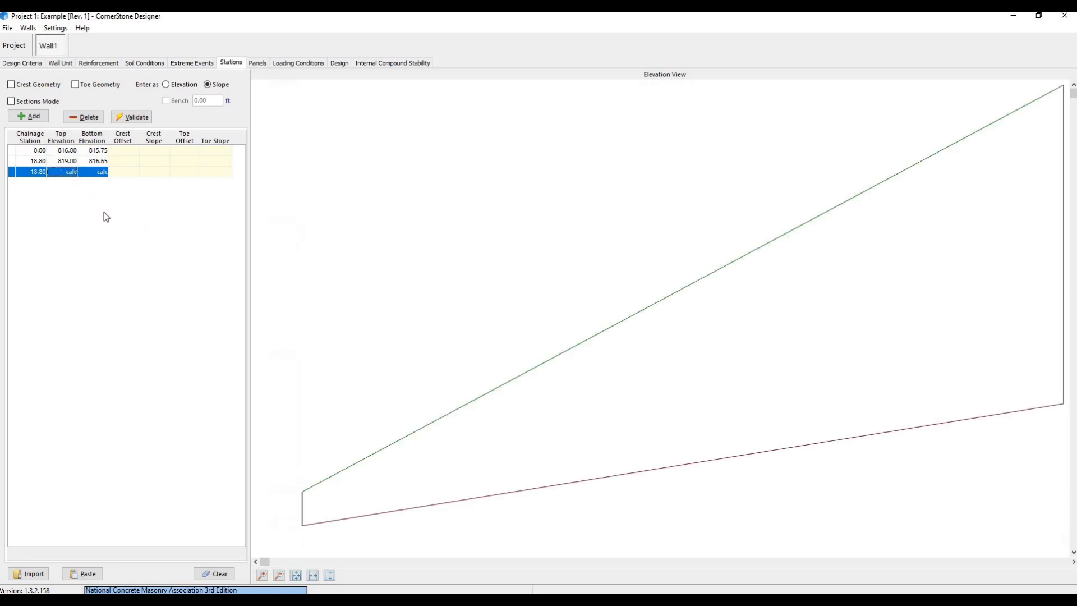
- Finish measuring the plan and fill the station table from 0.00 to 450.00, leaving unknown elevations at 107, 173, 306 and 394 as calc
{"action": "key", "text": "alt+Tab"}
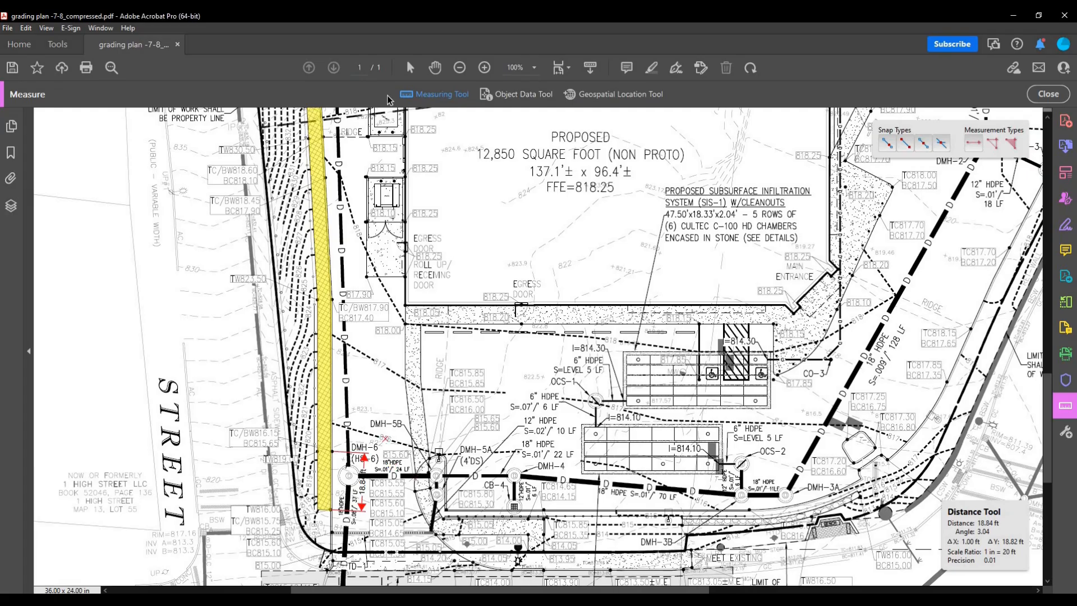
{"action": "key", "text": "Escape"}
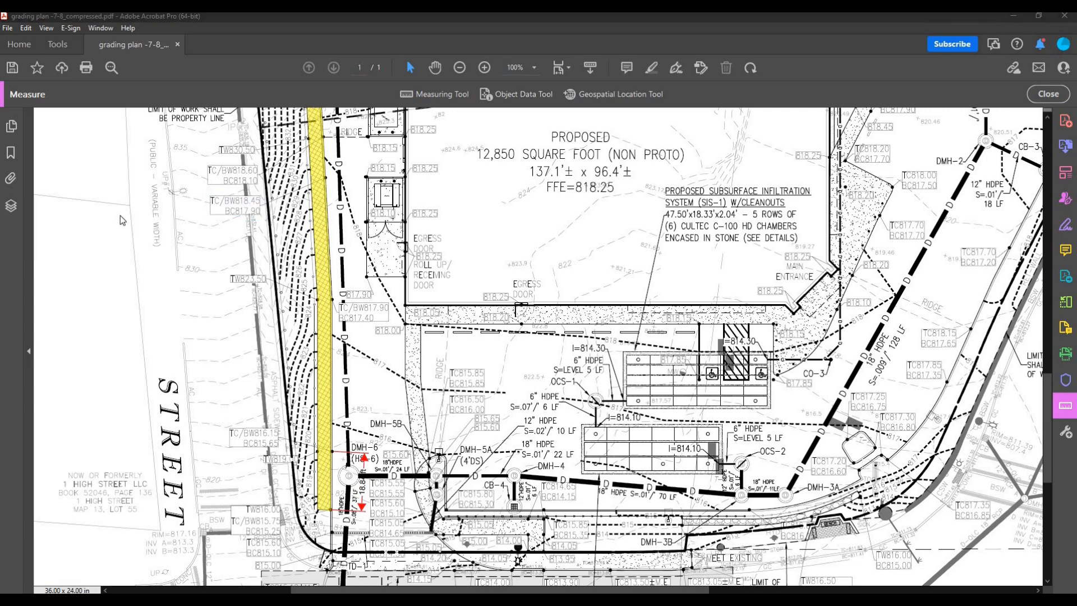
{"action": "key", "text": "alt+Tab"}
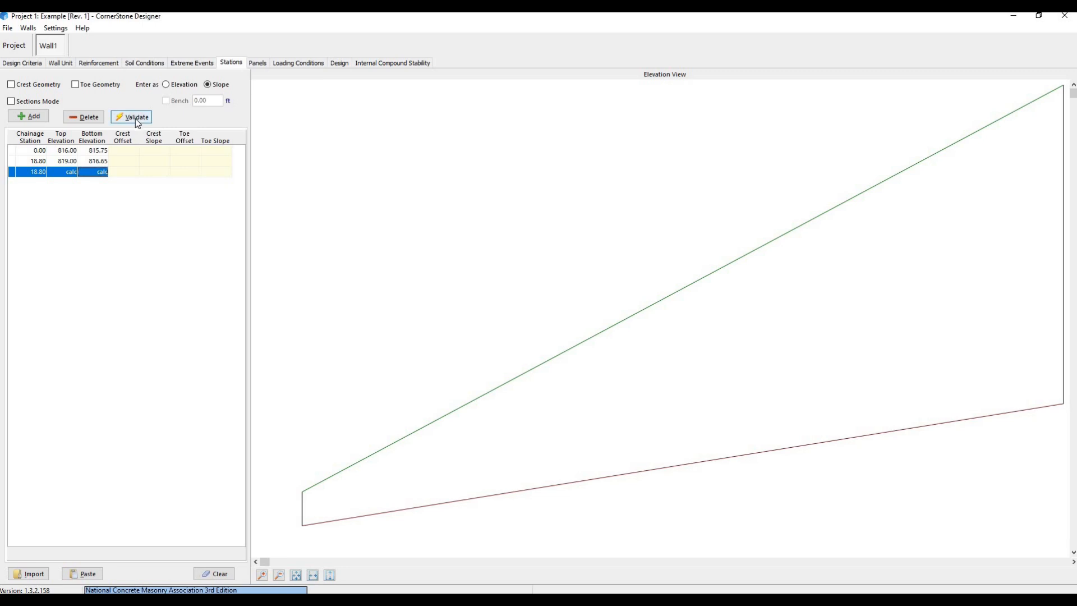
{"action": "type", "text": "0.00\t816.00\t815.75 18.84\t819.00\t816.65 67.30\t823.50\t817.90 107.00\tcalc\t818.45 120.00\t830.50\t818.60 165.50\t833.00\t817.85 173.00\t834.00\tcalc 191.30\t837.00\t817.90 201.50\t832.00\t818.25 222.80\t830.00\t818.75 258.00\t826.00\t818.40 306.00\t824.00\tcalc 339.00\t823.50\t819.00 370.00\t824.00\t818.60 394.00\t824.90\tcalc 448.00\t824.00\t817.15 450.00\t821.50\t819.80"}
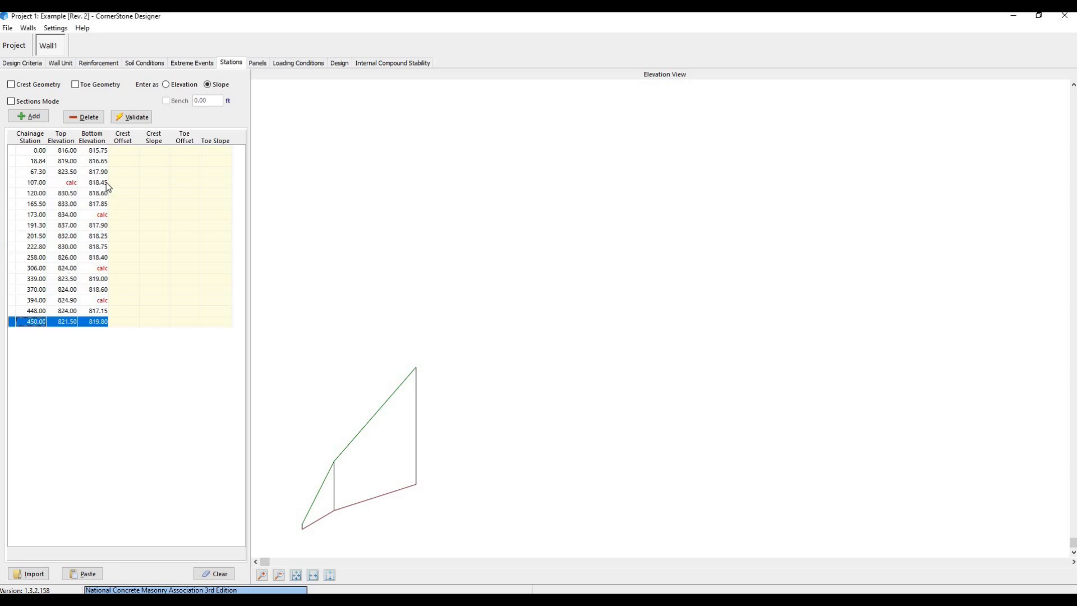
- Validate the station table to calculate the missing top and bottom elevations
{"action": "left_click", "coordinate": [67, 267]}
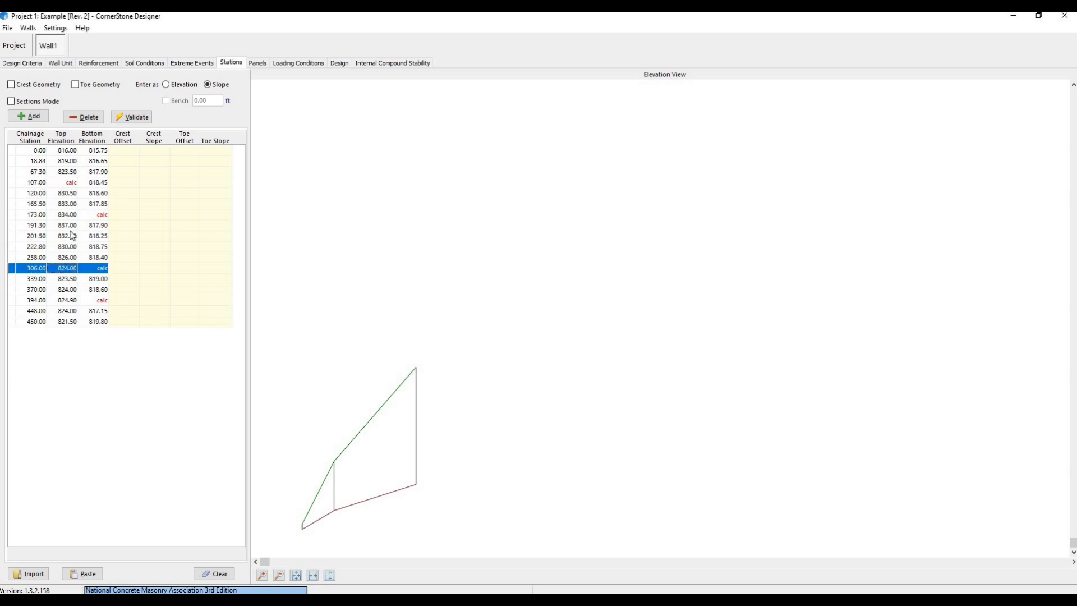
{"action": "left_click", "coordinate": [72, 187]}
{"action": "left_click", "coordinate": [99, 217]}
{"action": "left_click", "coordinate": [128, 122]}
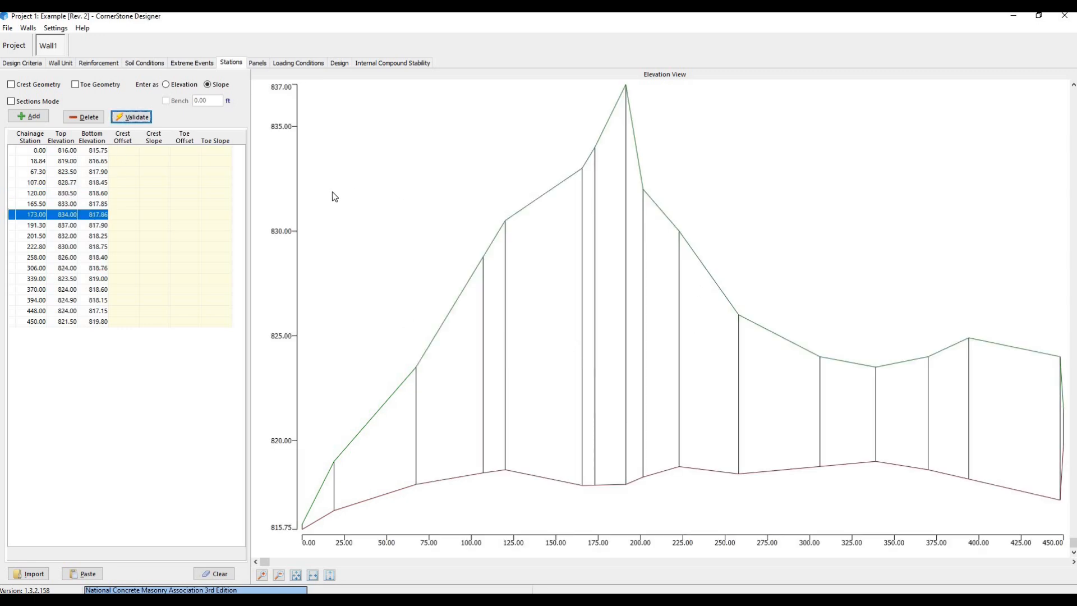
- Enable crest and toe geometry for the stations, accept the toe slope note, and switch the entry method to Elevation
{"action": "left_click", "coordinate": [24, 84]}
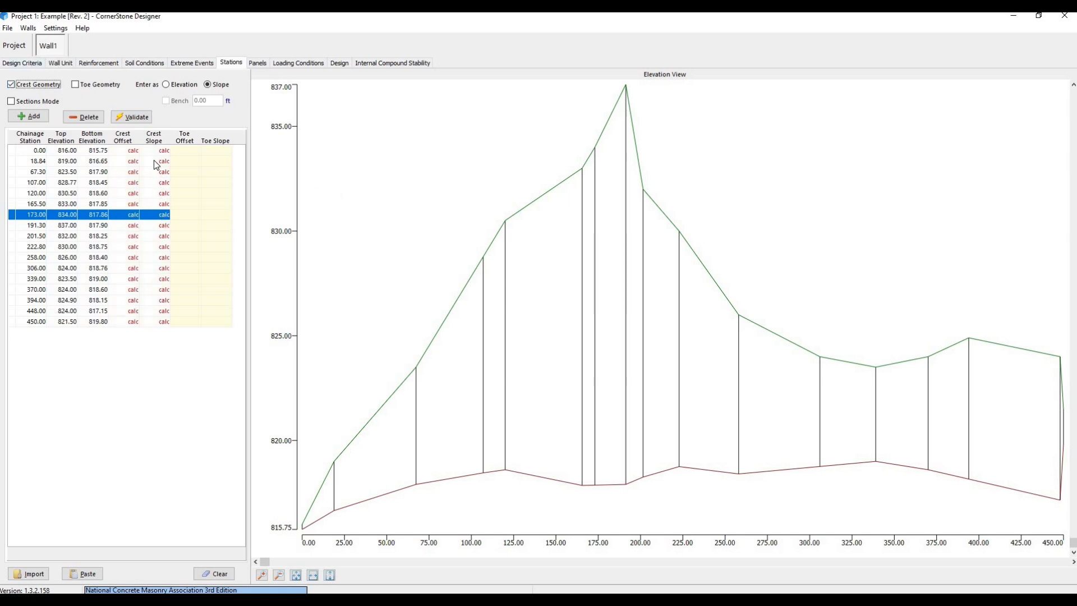
{"action": "left_click", "coordinate": [110, 88]}
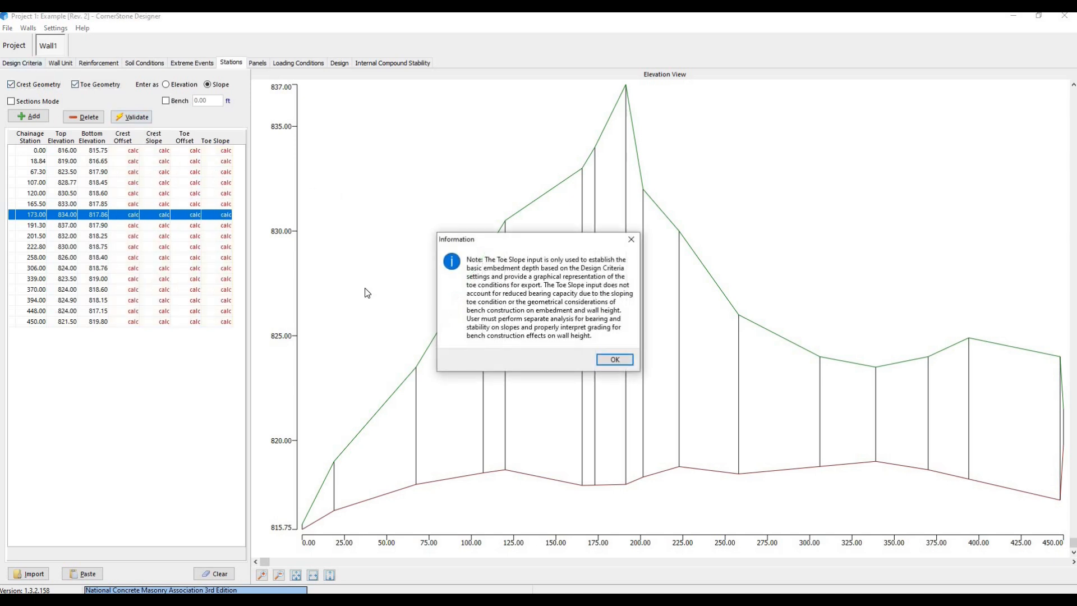
{"action": "left_click", "coordinate": [615, 362]}
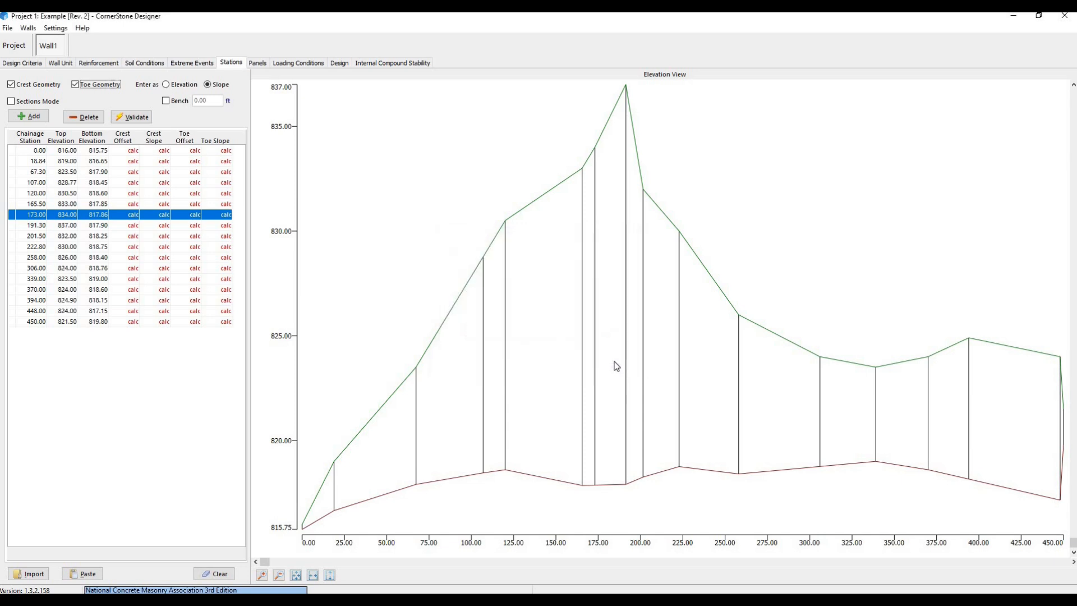
{"action": "left_click", "coordinate": [182, 89]}
{"action": "left_click", "coordinate": [224, 85]}
{"action": "left_click", "coordinate": [188, 87]}
- Give station 67.30 a crest offset of 8, switch the entry method to Slope, and set its crest slope to 26.6
{"action": "left_click", "coordinate": [134, 173]}
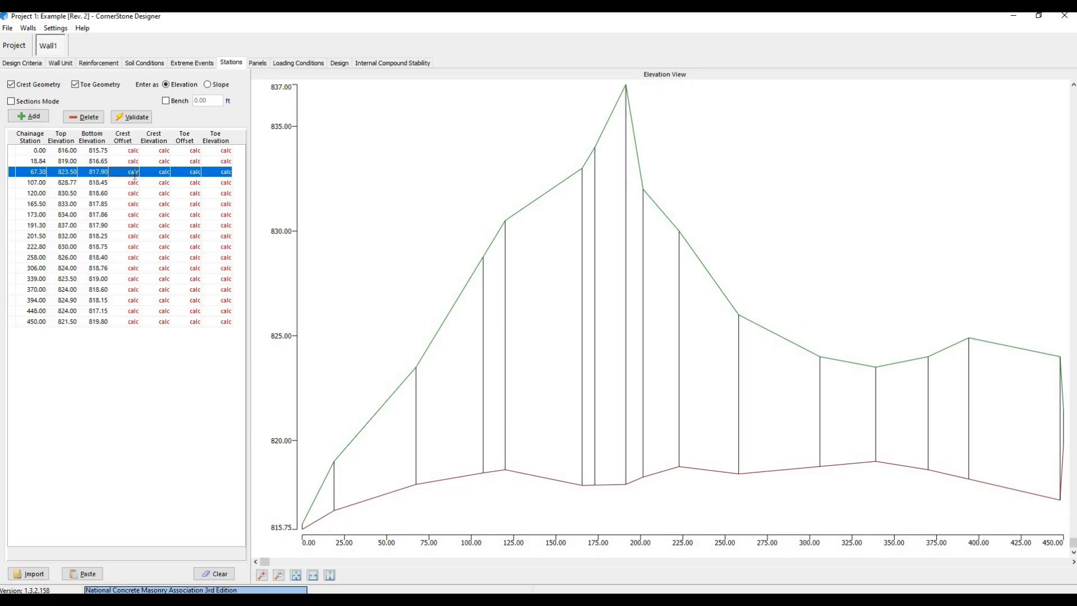
{"action": "left_click", "coordinate": [135, 172]}
{"action": "type", "text": "8"}
{"action": "key", "text": "Tab"}
{"action": "type", "text": "8"}
{"action": "left_click", "coordinate": [215, 88]}
{"action": "double_click", "coordinate": [166, 175]}
{"action": "type", "text": "26.6"}
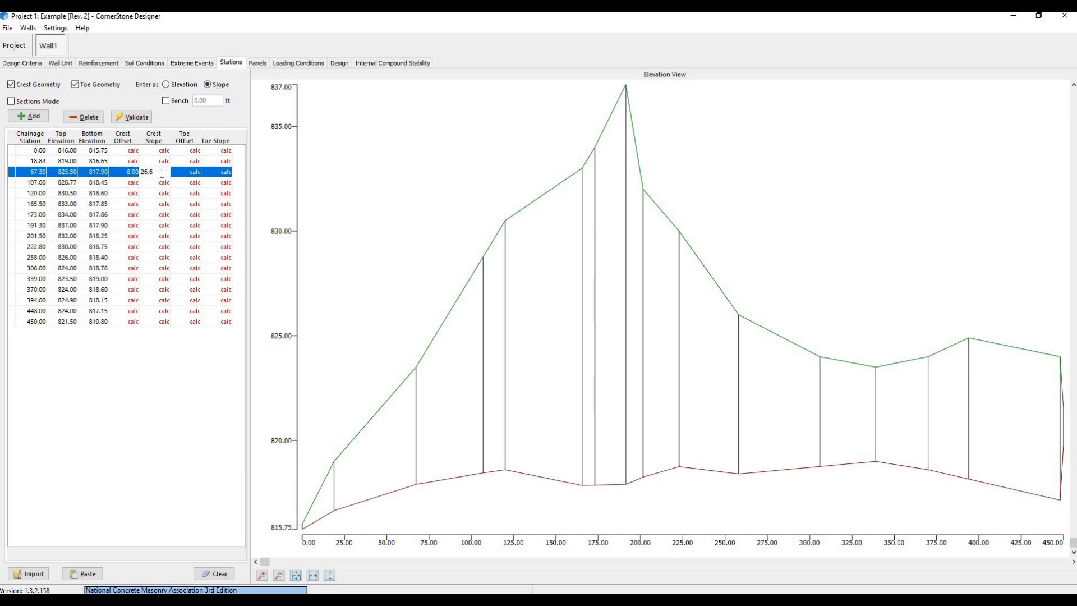
{"action": "left_click", "coordinate": [135, 175]}
- Turn off the toe geometry and the crest geometry for the stations
{"action": "left_click", "coordinate": [103, 85]}
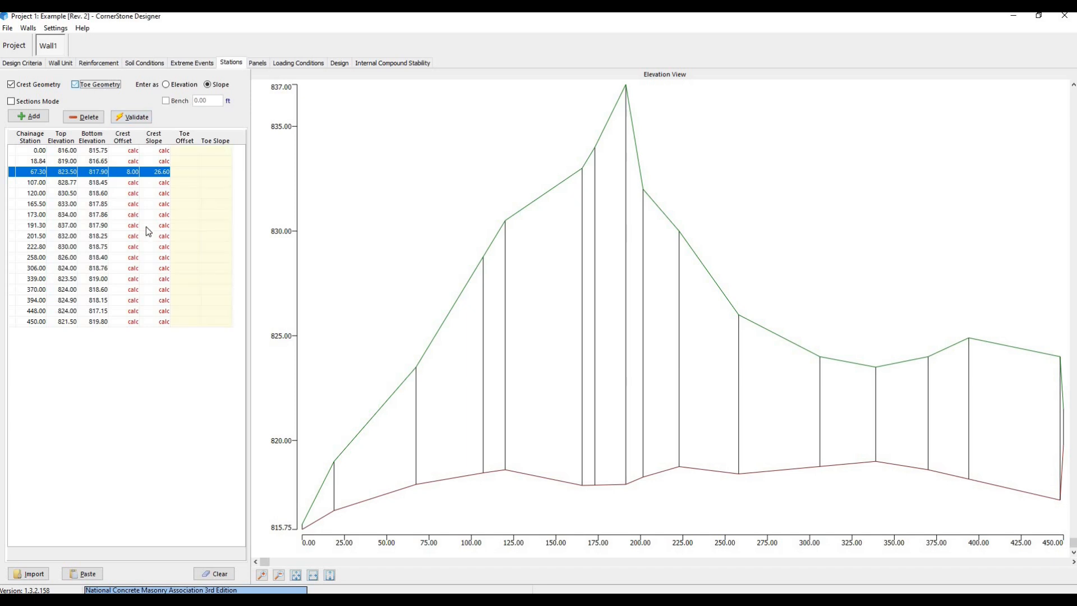
{"action": "left_click", "coordinate": [136, 201]}
{"action": "left_click", "coordinate": [135, 193]}
{"action": "left_click", "coordinate": [135, 184]}
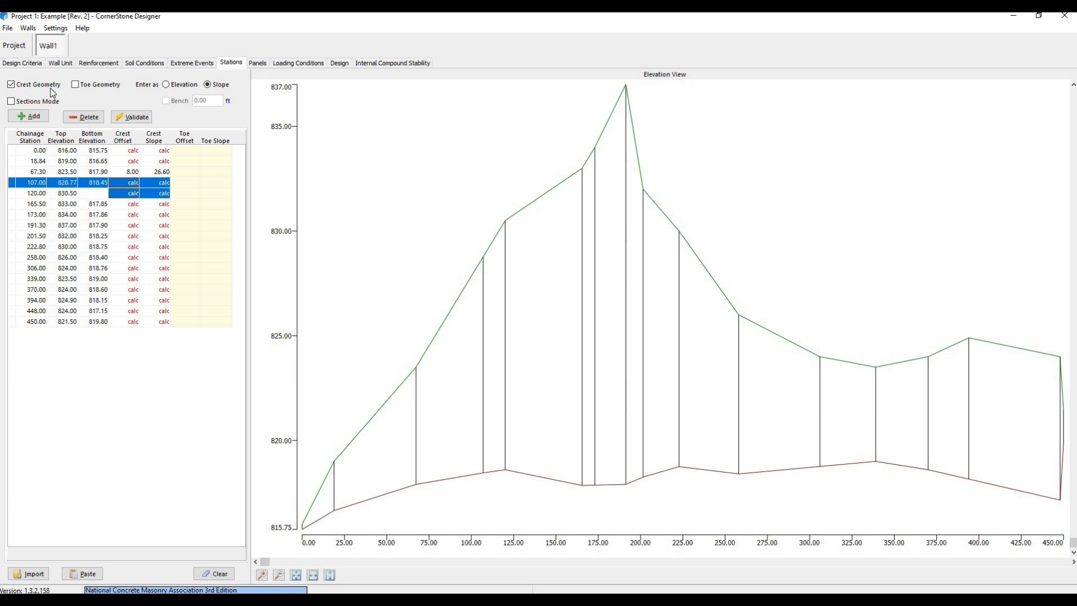
{"action": "left_click", "coordinate": [47, 88]}
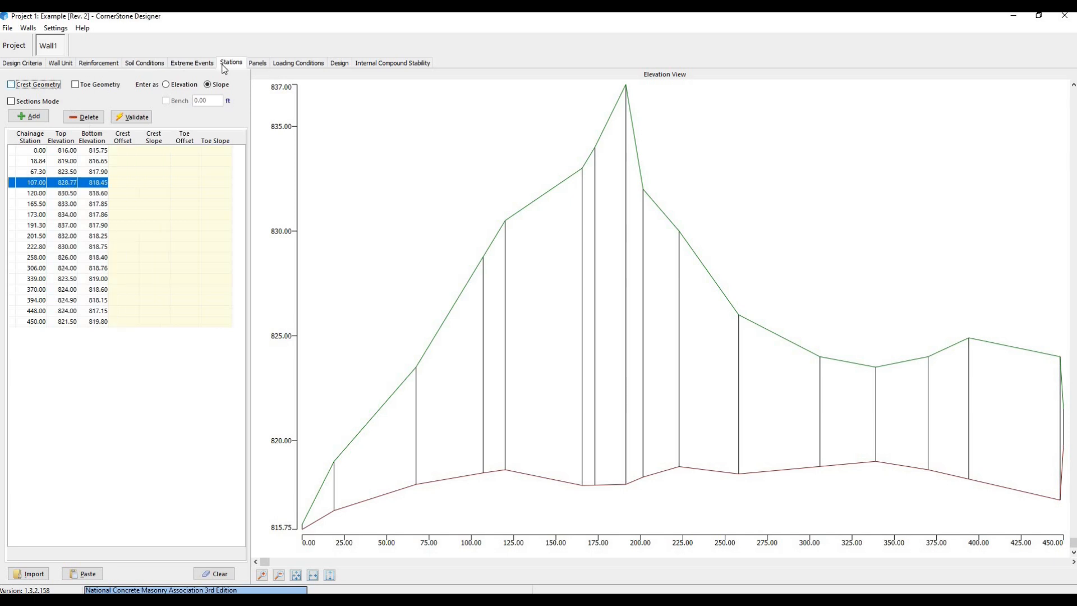
- Open the wall's panel layout and inspect individual sections between stations 92 and 146, including the block and panel editing options
{"action": "left_click", "coordinate": [259, 64]}
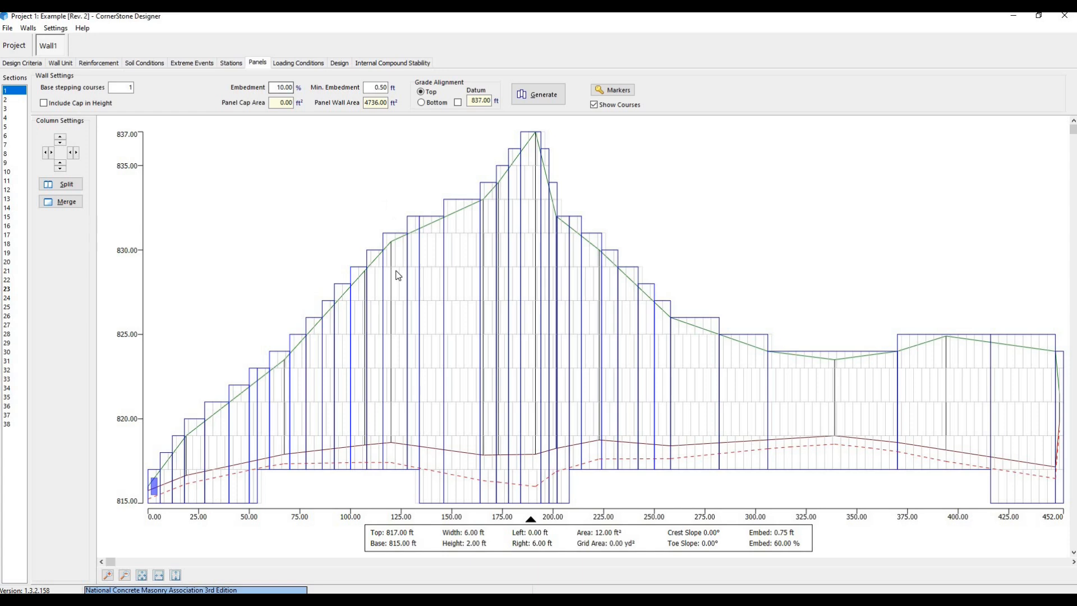
{"action": "left_click", "coordinate": [339, 339]}
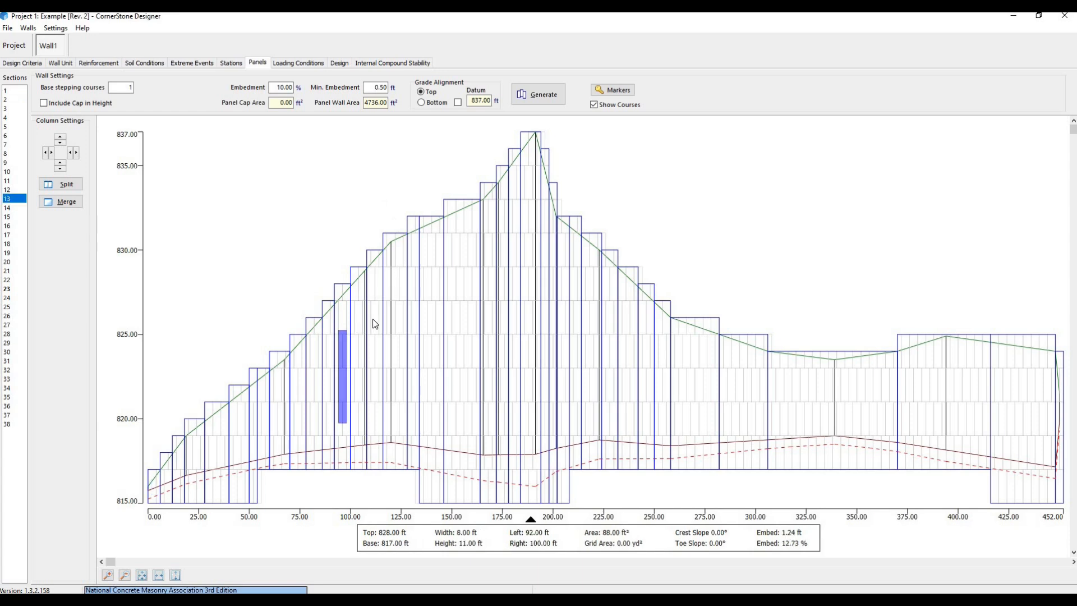
{"action": "left_click", "coordinate": [361, 327]}
{"action": "left_click", "coordinate": [377, 319]}
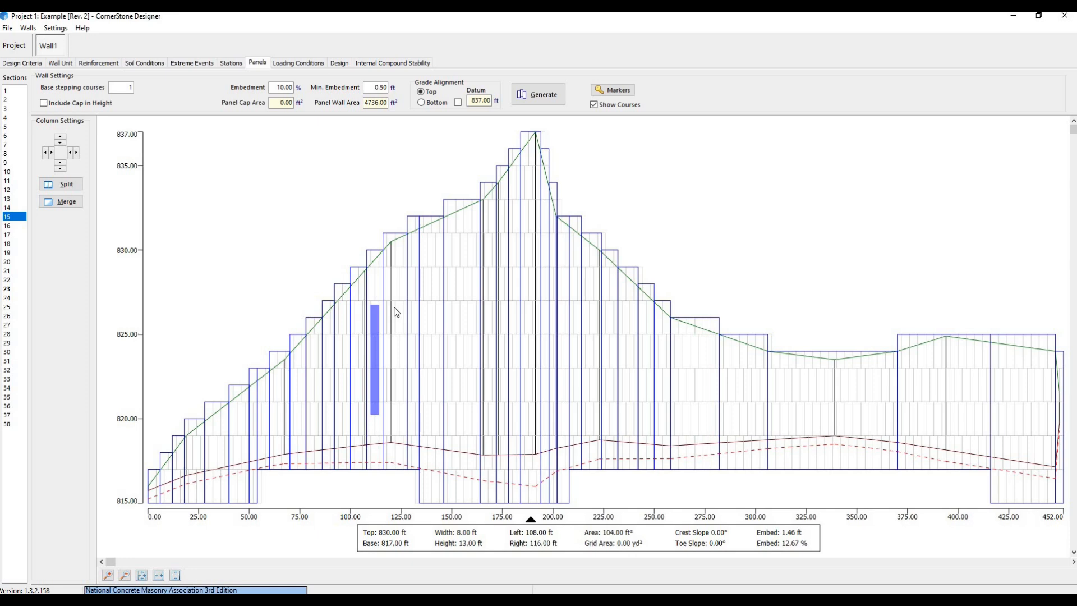
{"action": "left_click", "coordinate": [394, 307]}
{"action": "right_click", "coordinate": [395, 308]}
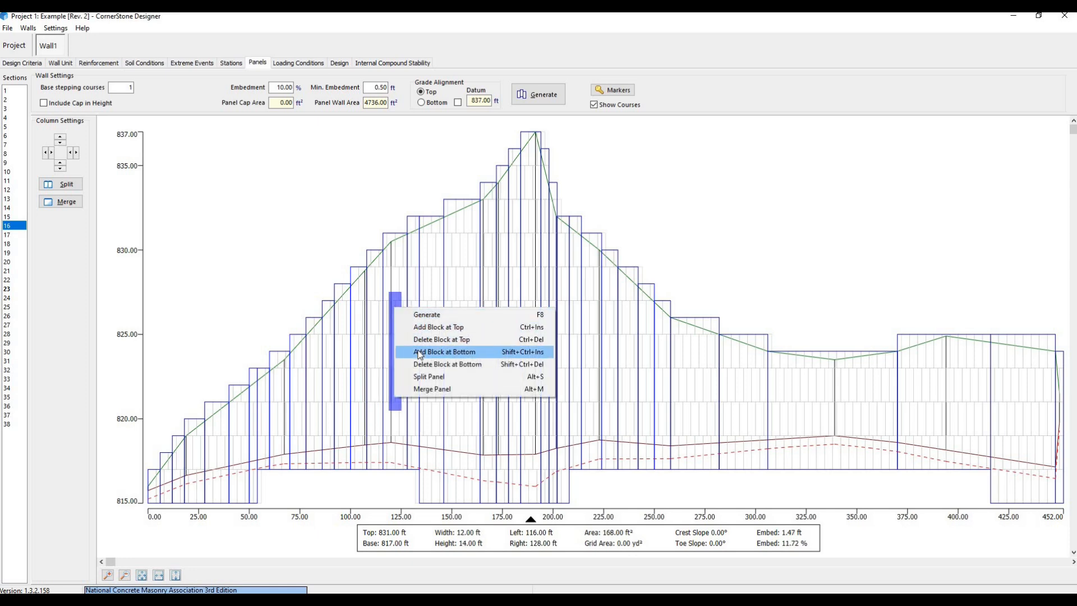
{"action": "left_click", "coordinate": [436, 289]}
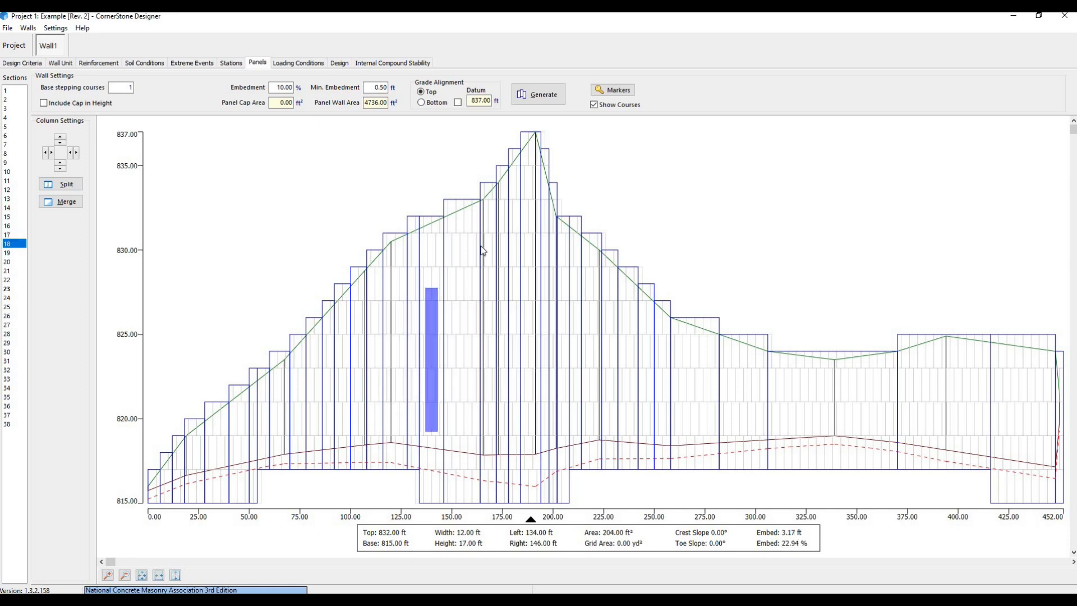
- Locate the wall's corner on the grading plan in Acrobat and add a panel marker named InsideCorner at station 191.3 in CornerStone Designer
{"action": "left_click", "coordinate": [615, 95]}
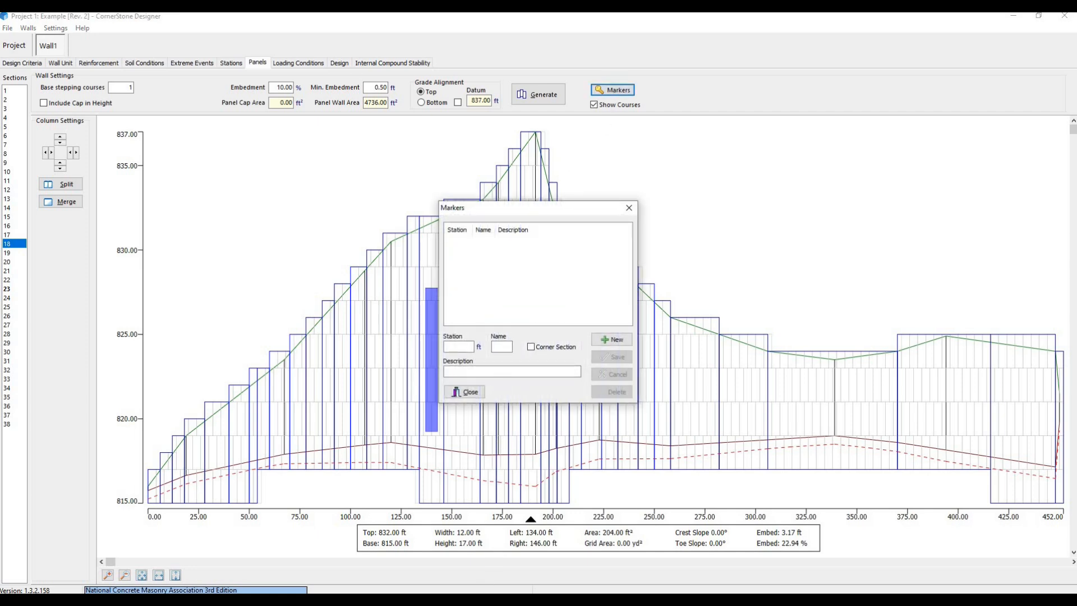
{"action": "left_click", "coordinate": [479, 601]}
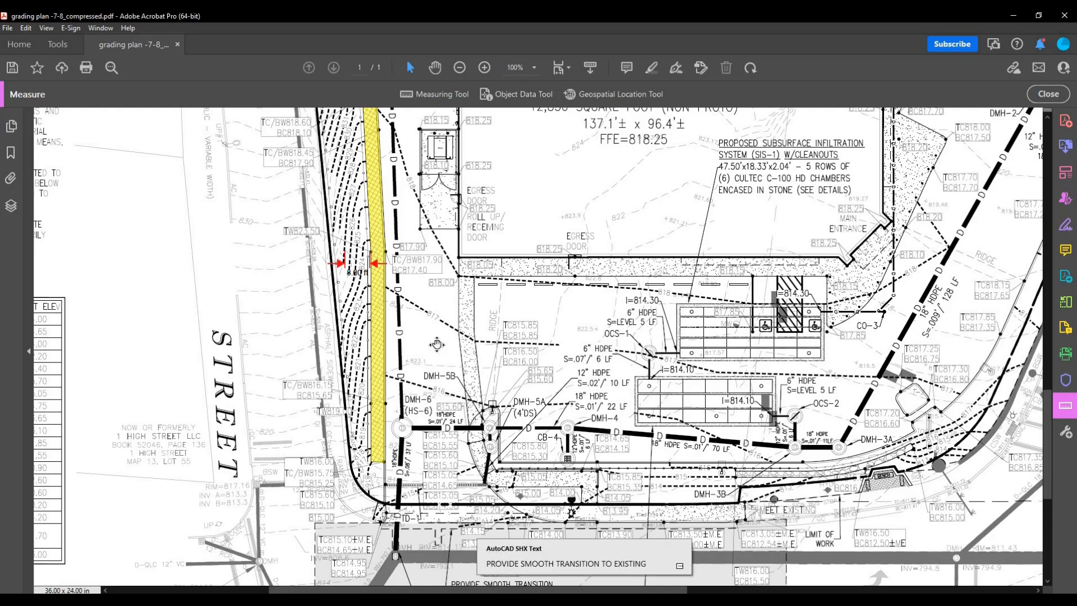
{"action": "scroll", "coordinate": [438, 340], "scroll_direction": "up", "scroll_amount": 3}
{"action": "scroll", "coordinate": [438, 340], "scroll_direction": "up", "scroll_amount": 5}
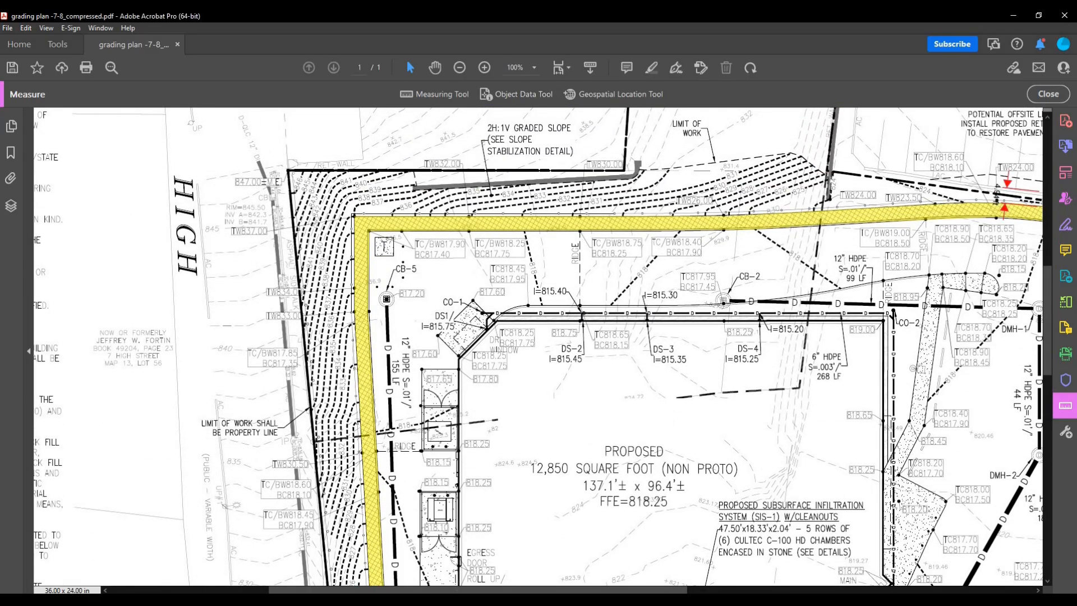
{"action": "left_click", "coordinate": [452, 600]}
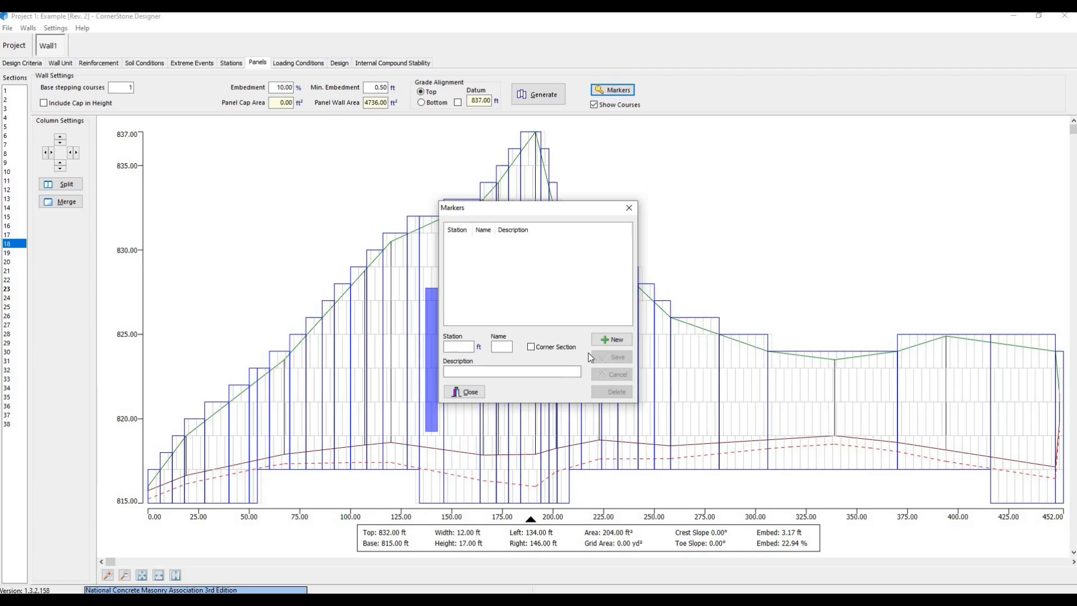
{"action": "key", "text": "Return"}
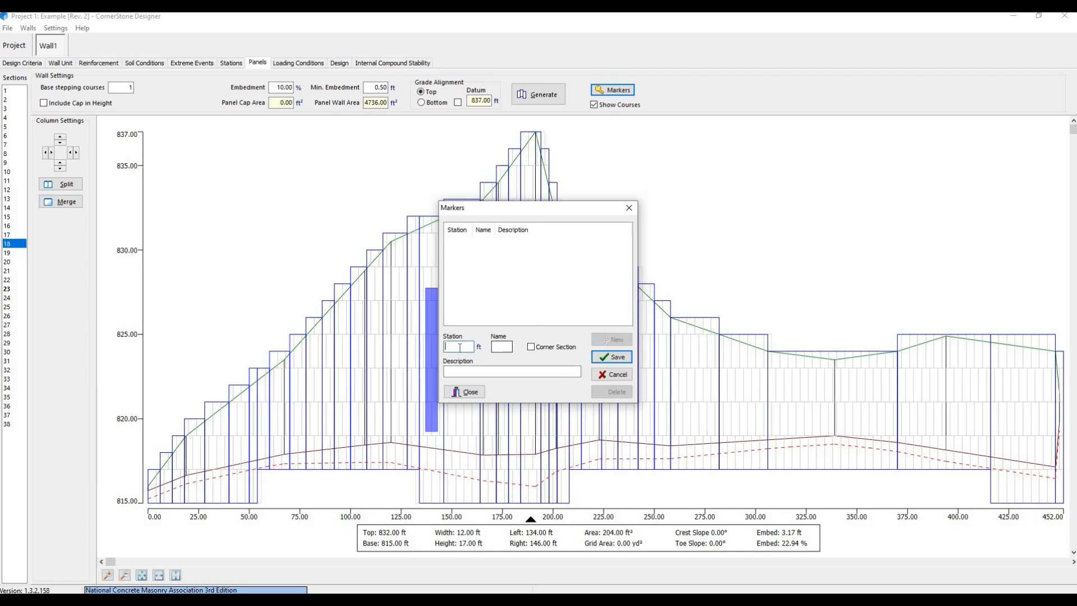
{"action": "type", "text": "191.3"}
{"action": "left_click", "coordinate": [502, 347]}
{"action": "type", "text": "InsideCorne"}
{"action": "left_click", "coordinate": [609, 357]}
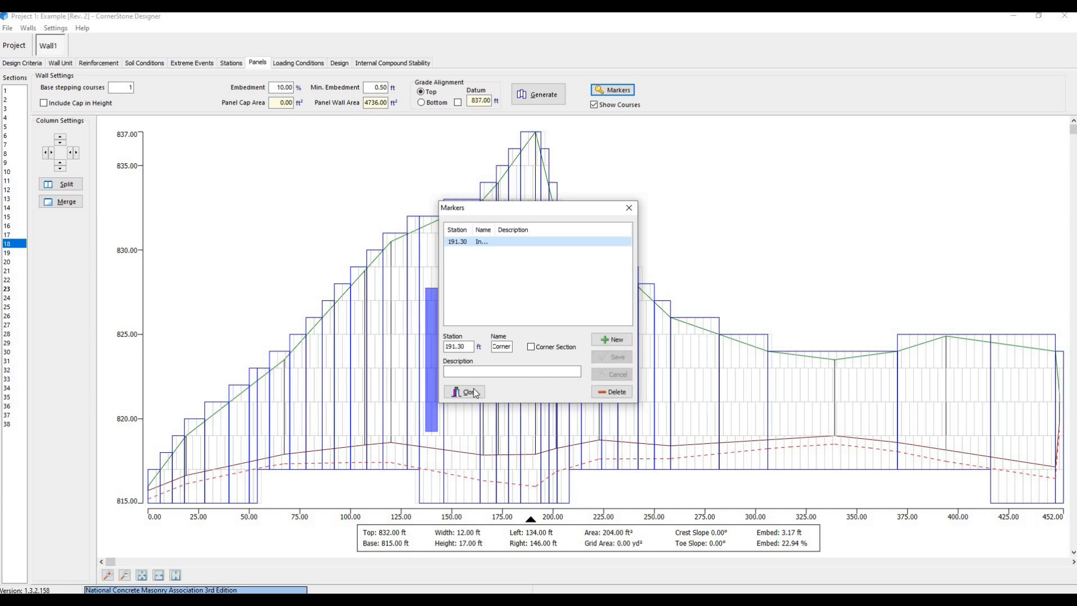
{"action": "left_click", "coordinate": [473, 388]}
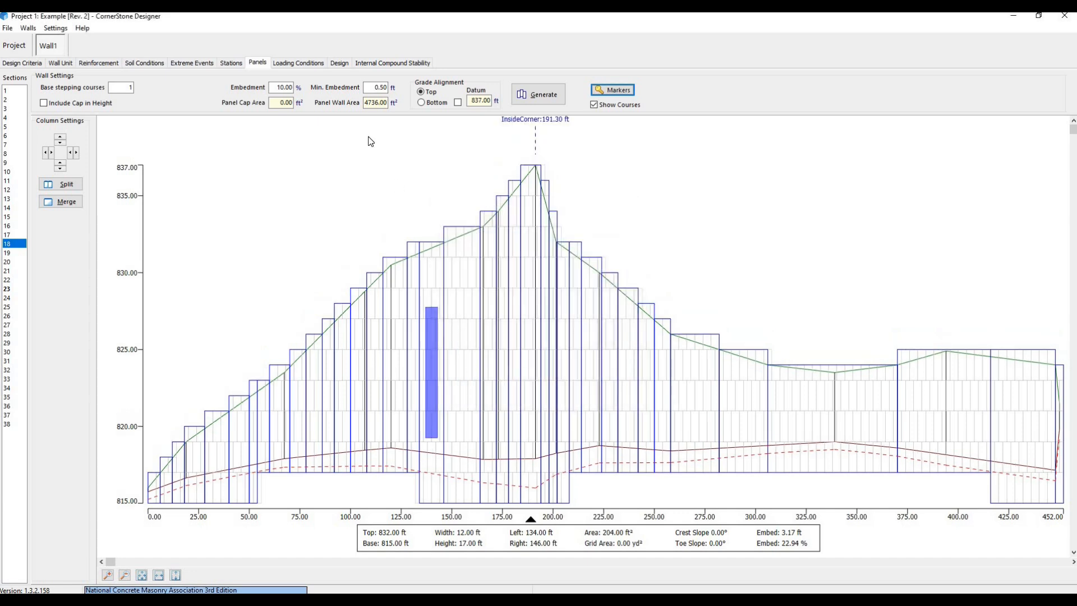
- In the loading conditions, give section 34 a 26.6° slope with a 10 ft crest offset and extend it to all sections on its left
{"action": "left_click", "coordinate": [298, 64]}
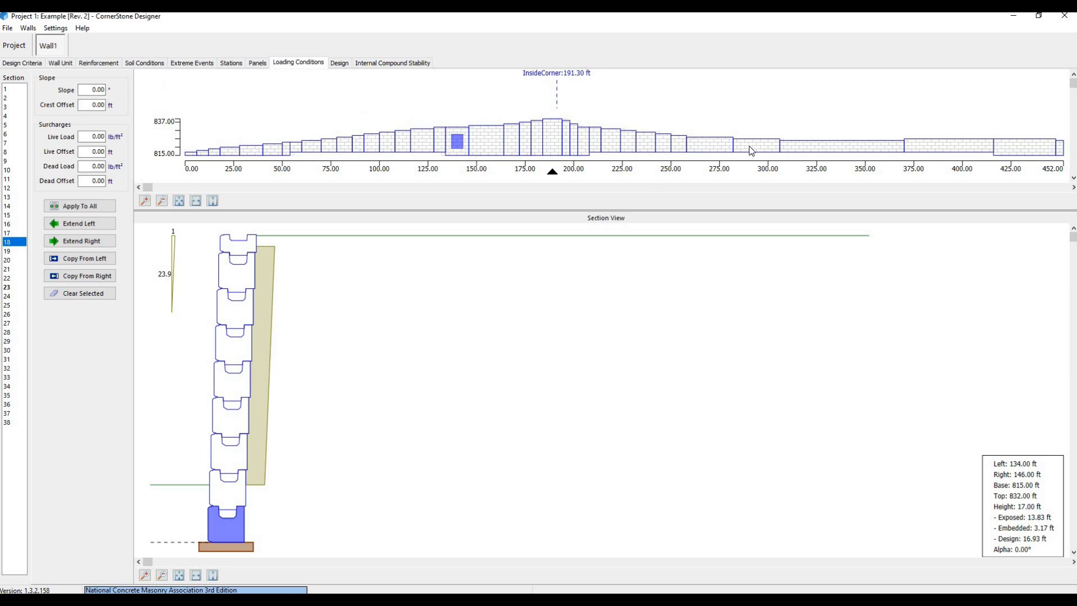
{"action": "left_click", "coordinate": [752, 150]}
{"action": "double_click", "coordinate": [91, 90]}
{"action": "type", "text": "26.6"}
{"action": "key", "text": "Tab"}
{"action": "type", "text": "10"}
{"action": "left_click", "coordinate": [93, 223]}
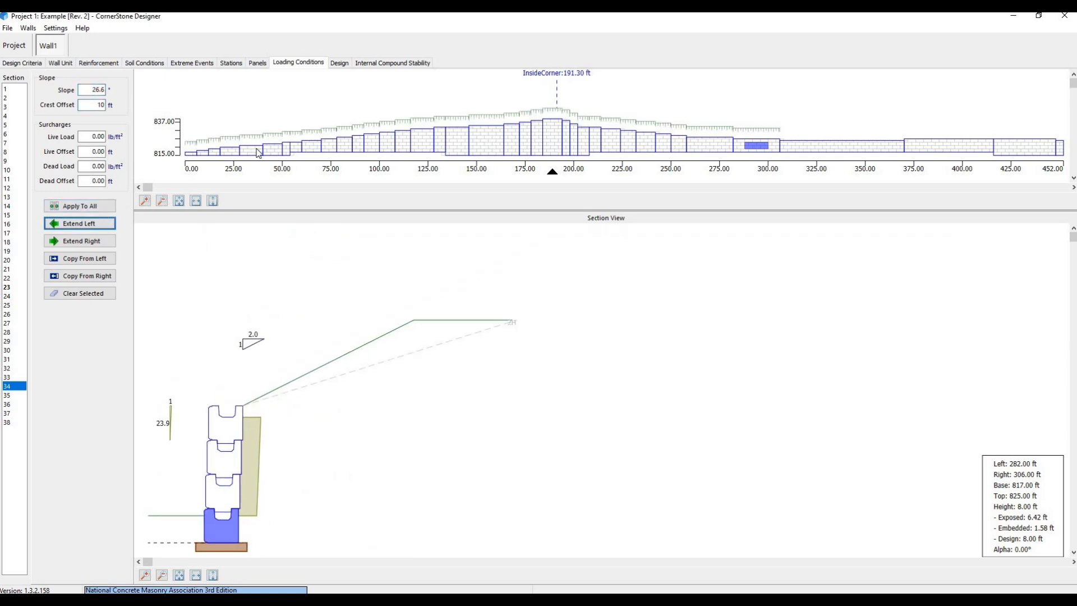
{"action": "left_click", "coordinate": [389, 144]}
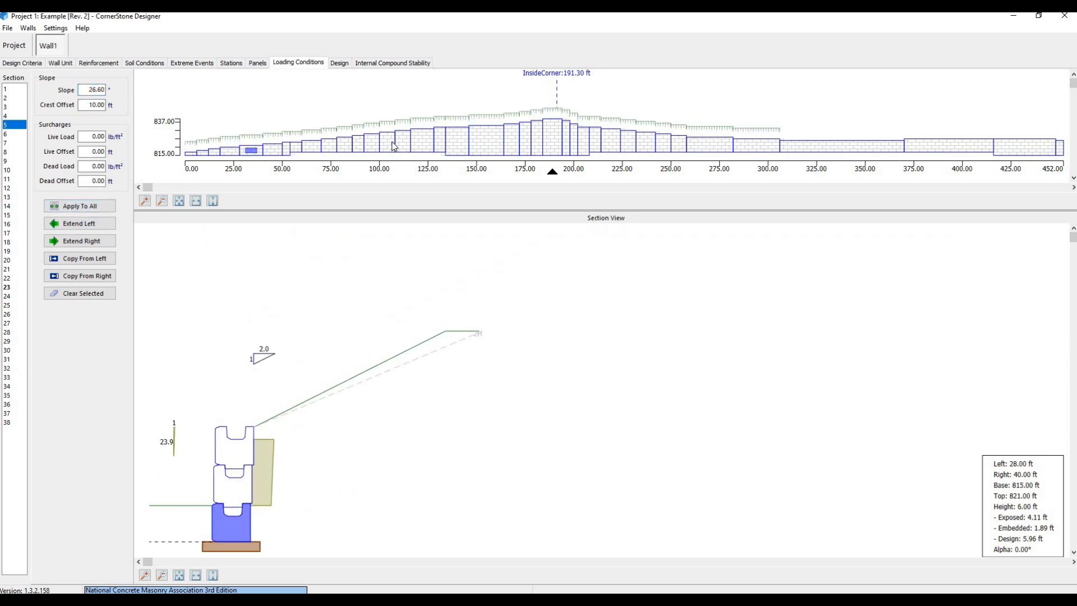
- Check another sloped wall section, and examine the offsite pavement area behind the wall's eastern stretch on the grading plan in Acrobat
{"action": "left_click", "coordinate": [468, 139]}
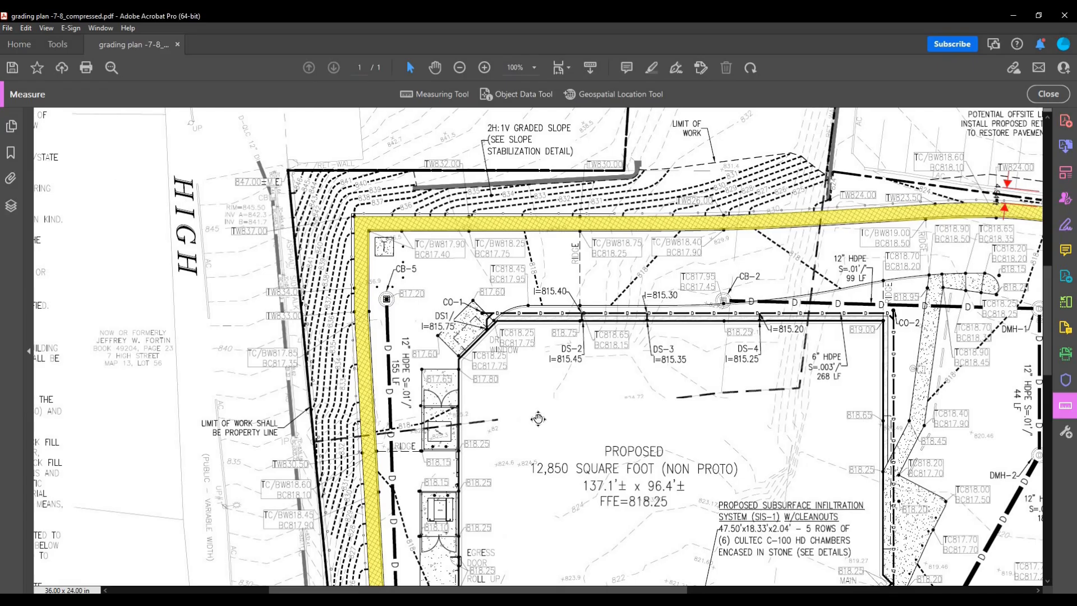
{"action": "scroll", "coordinate": [509, 304], "scroll_direction": "up", "scroll_amount": 1}
{"action": "scroll", "coordinate": [508, 303], "scroll_direction": "right", "scroll_amount": 4}
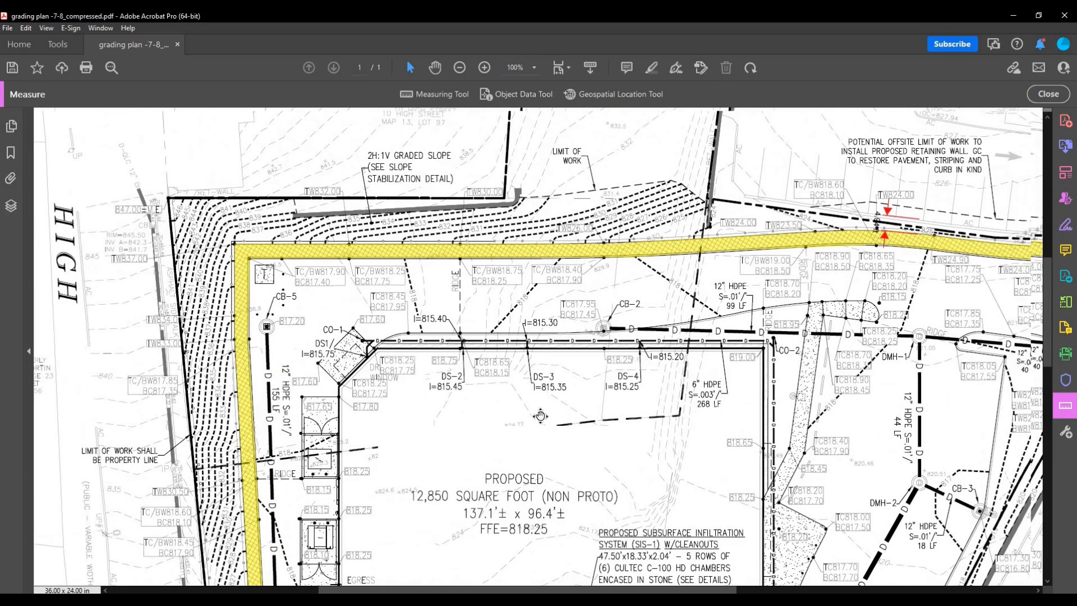
{"action": "scroll", "coordinate": [509, 304], "scroll_direction": "up", "scroll_amount": 1}
{"action": "scroll", "coordinate": [509, 304], "scroll_direction": "right", "scroll_amount": 3}
{"action": "left_click_drag", "start_coordinate": [498, 233], "coordinate": [585, 254]}
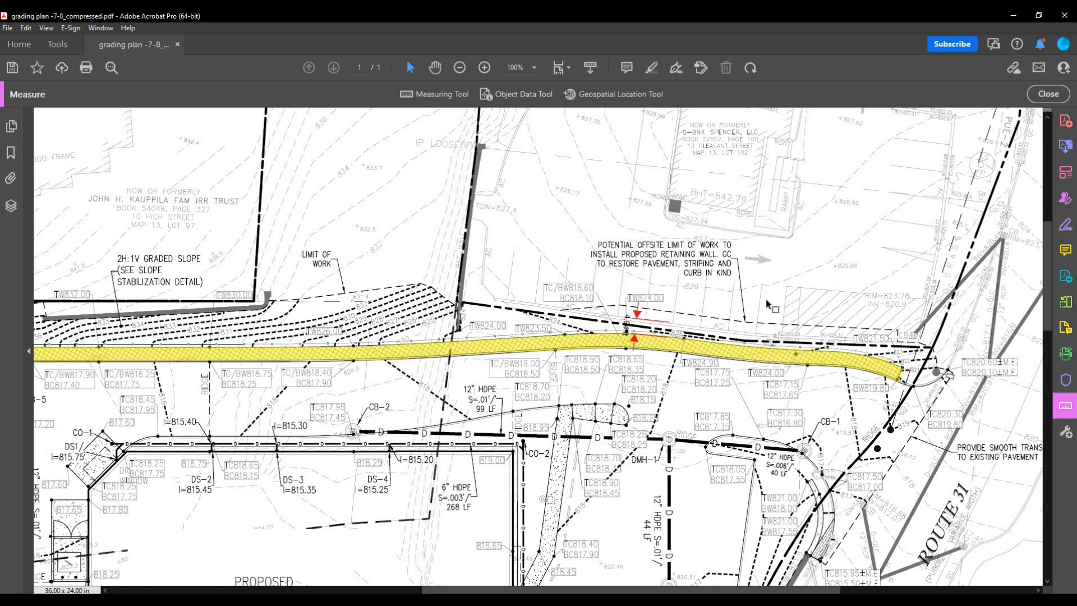
{"action": "left_click", "coordinate": [629, 333]}
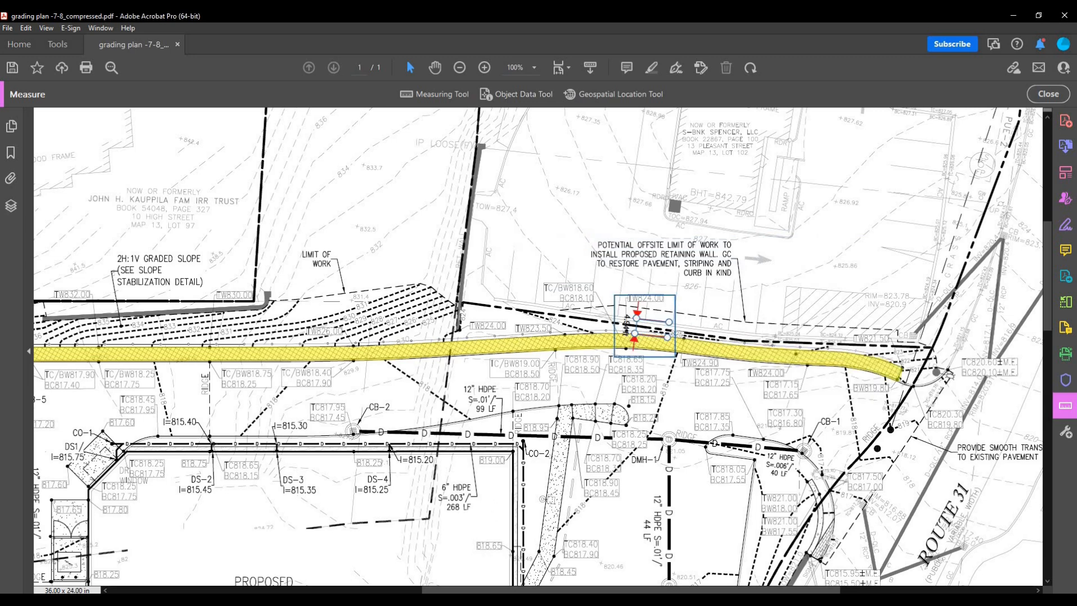
- Return to CornerStone Designer and give section 35 a live load of 150 lb/ft² with a 5 ft live offset
{"action": "left_click", "coordinate": [440, 600]}
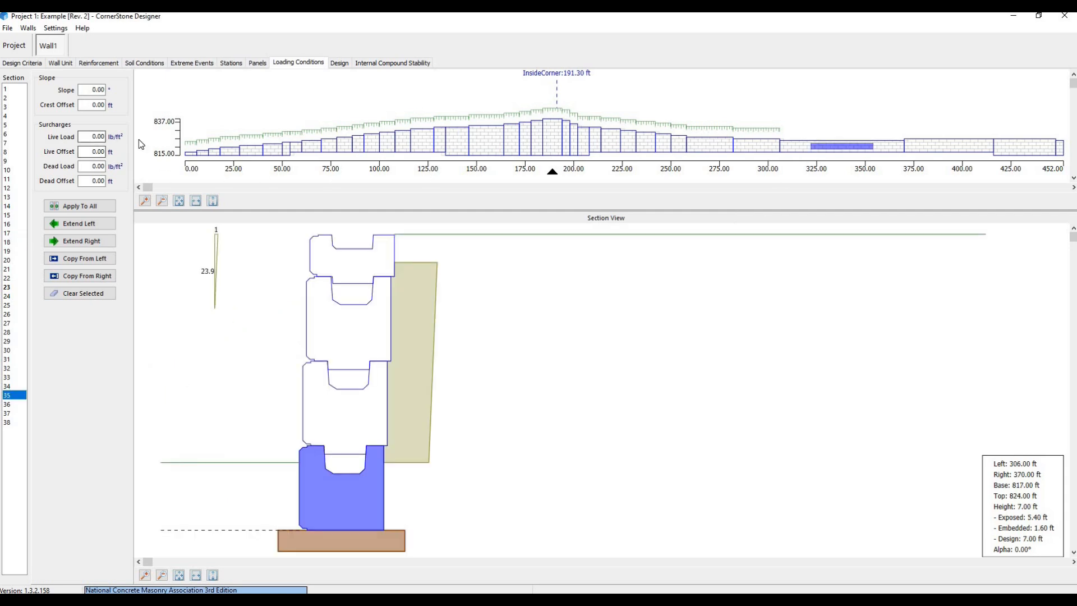
{"action": "left_click", "coordinate": [96, 136]}
{"action": "type", "text": "150"}
{"action": "key", "text": "Tab"}
{"action": "type", "text": "5"}
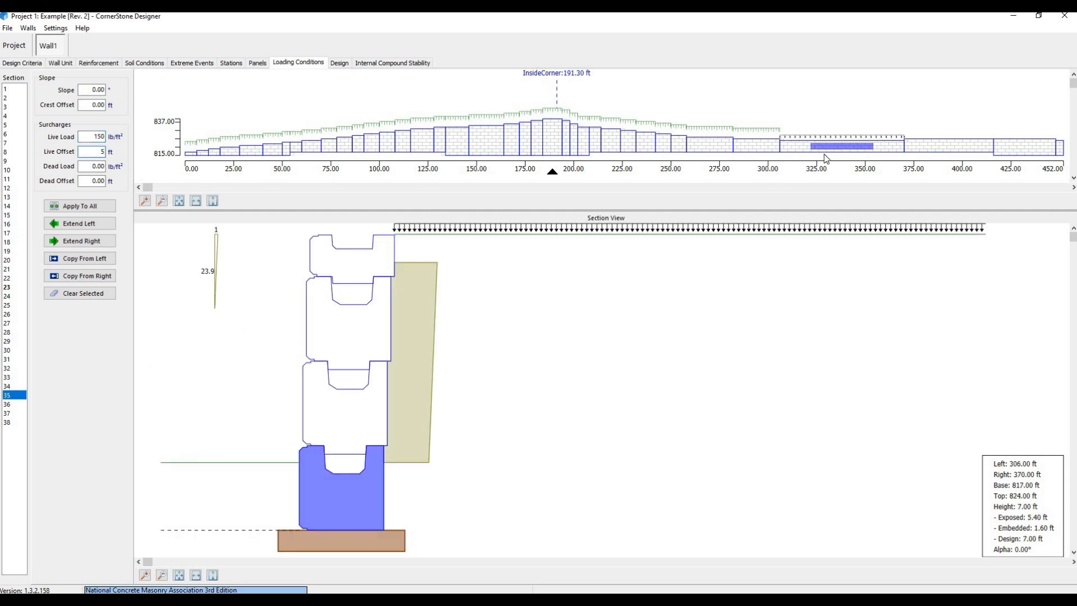
- Copy the loading from section 35 into section 36 and extend it to all sections on its right
{"action": "left_click", "coordinate": [937, 149]}
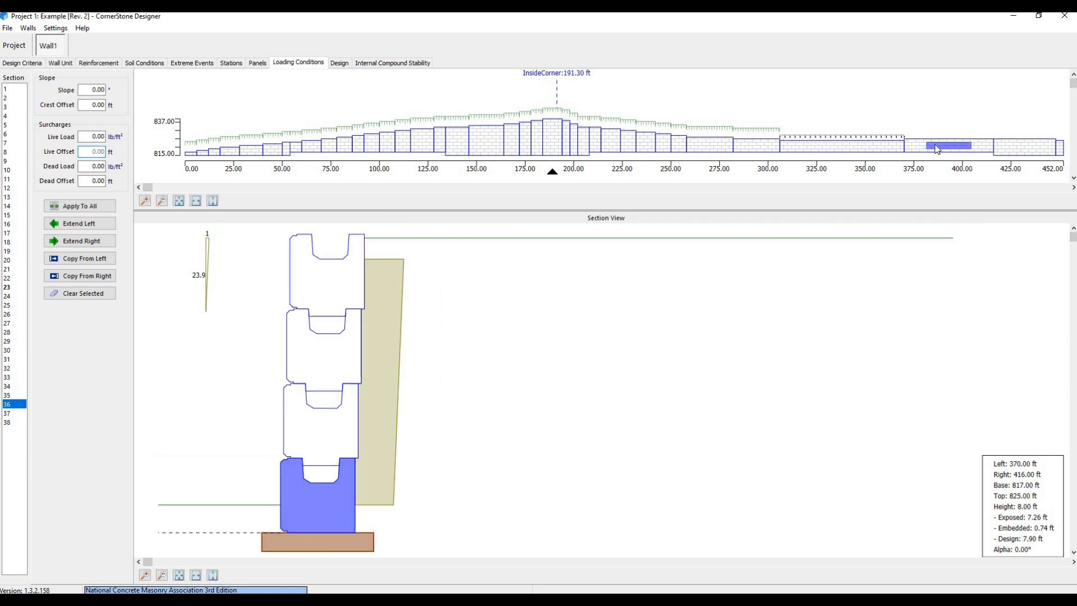
{"action": "right_click", "coordinate": [936, 146]}
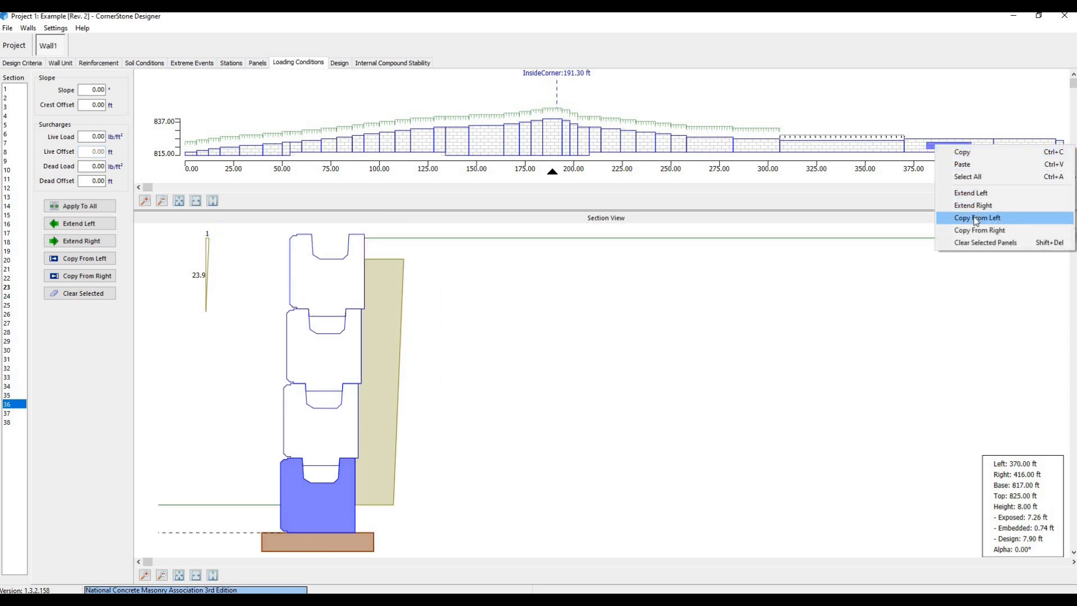
{"action": "left_click", "coordinate": [971, 219]}
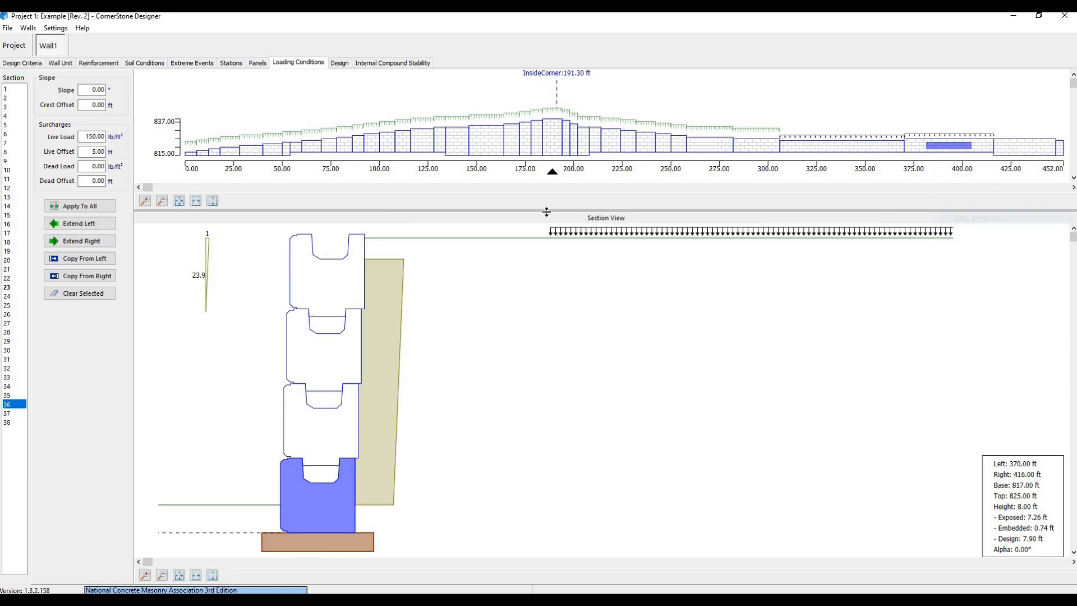
{"action": "left_click", "coordinate": [72, 249]}
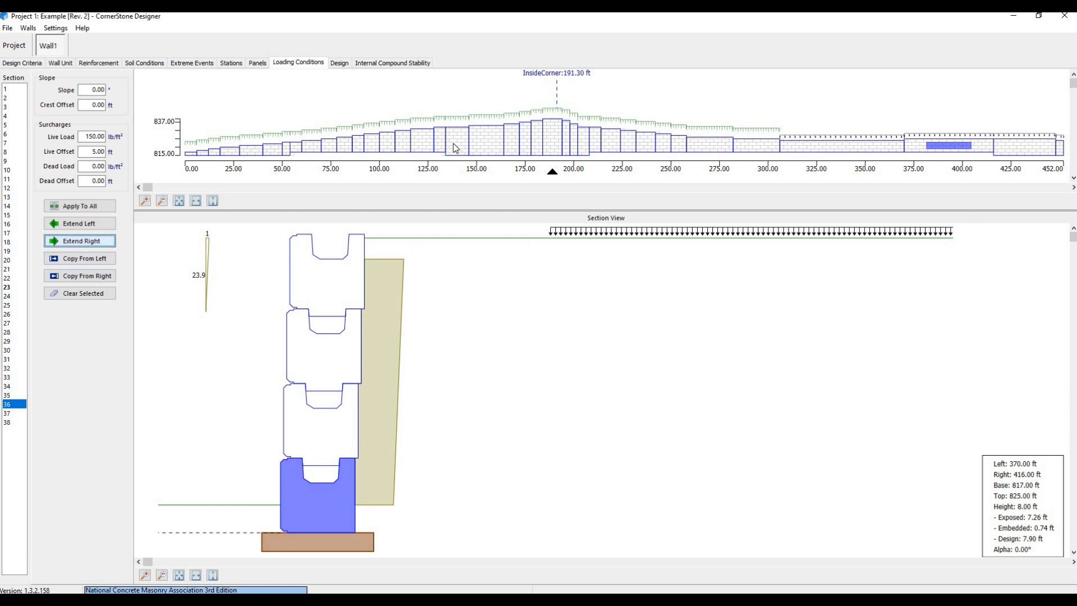
- Generate the geogrid reinforcement for all sections in the wall design and inspect sections 20 and 21
{"action": "left_click", "coordinate": [339, 63]}
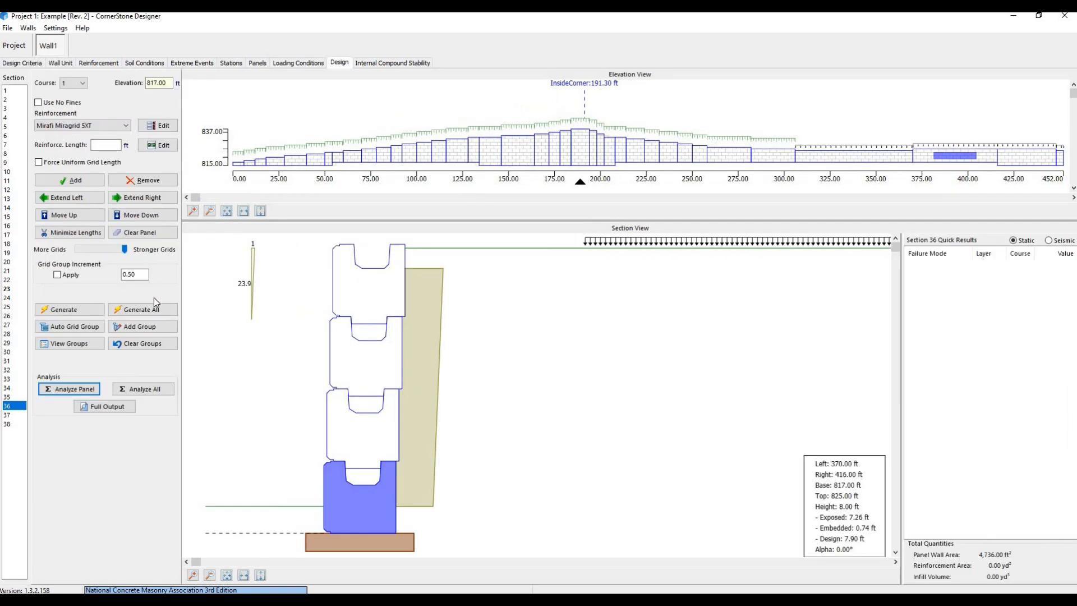
{"action": "left_click", "coordinate": [147, 309]}
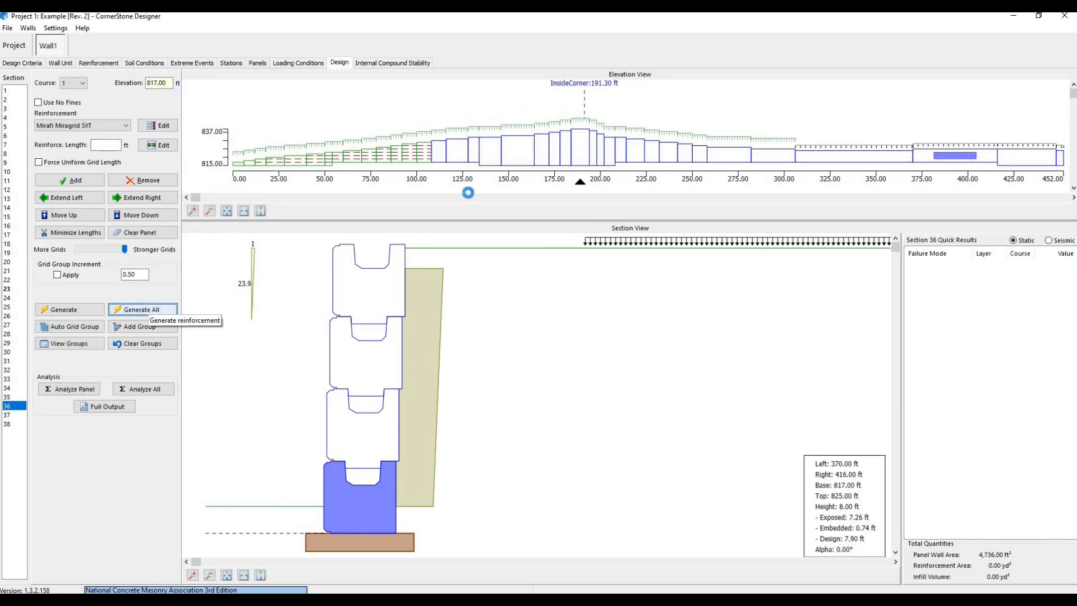
{"action": "left_click", "coordinate": [516, 157]}
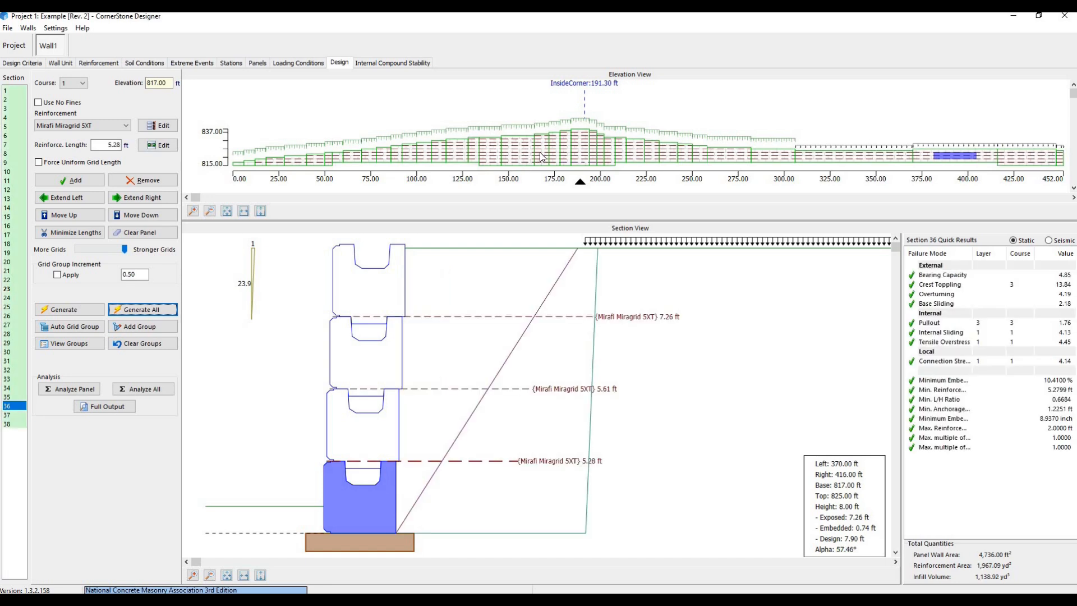
{"action": "left_click", "coordinate": [541, 154]}
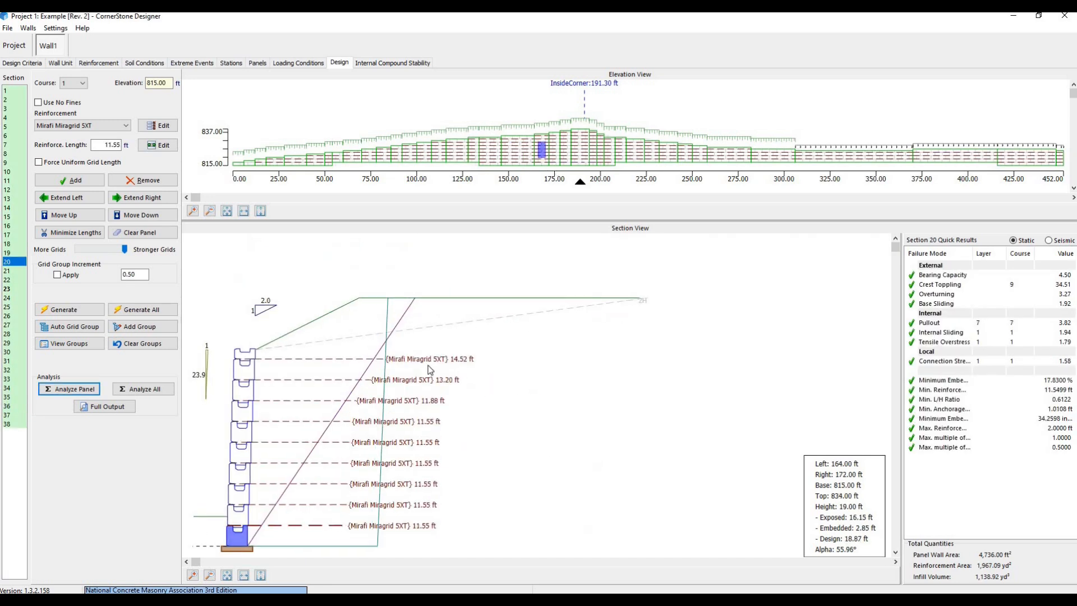
{"action": "key", "text": "Right"}
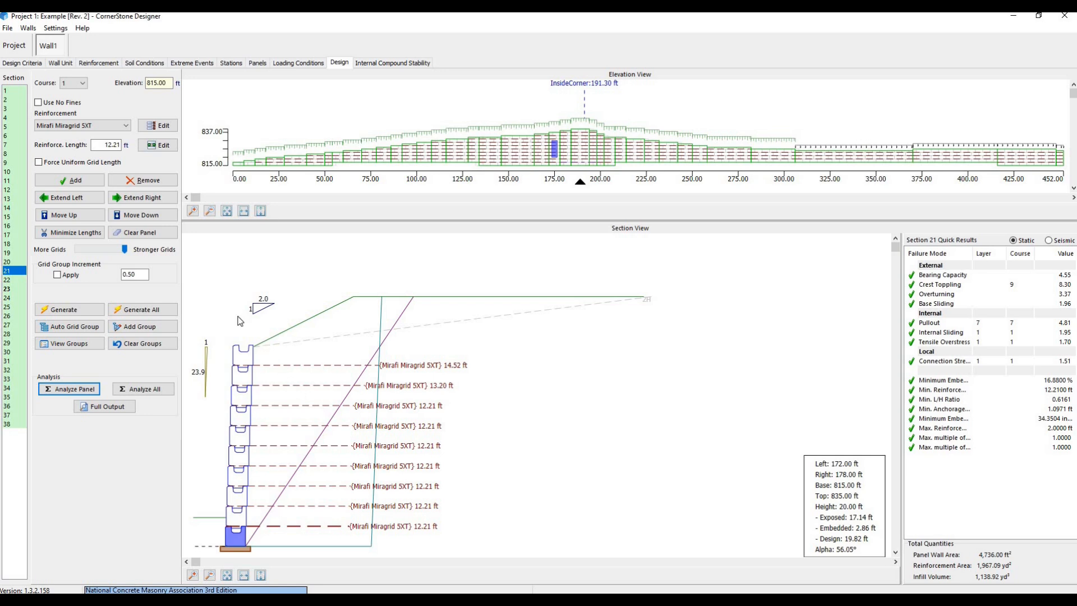
- Regenerate the reinforcement for all sections with the 0.50 grid group increment applied, and group the grids automatically
{"action": "left_click", "coordinate": [58, 275]}
{"action": "left_click", "coordinate": [143, 309]}
{"action": "left_click", "coordinate": [552, 344]}
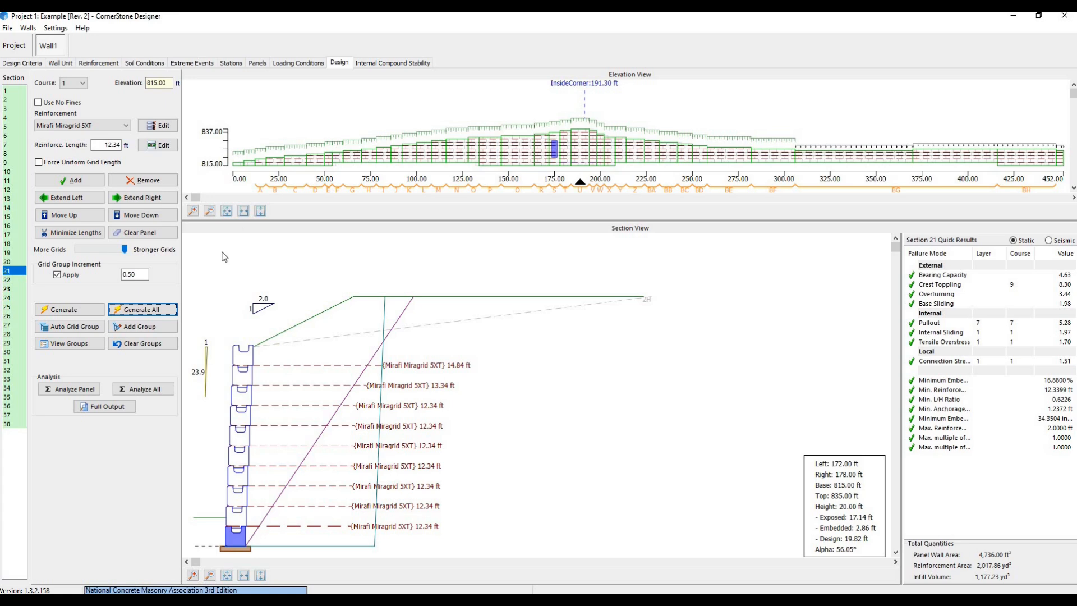
{"action": "left_click", "coordinate": [87, 329]}
{"action": "left_click", "coordinate": [566, 323]}
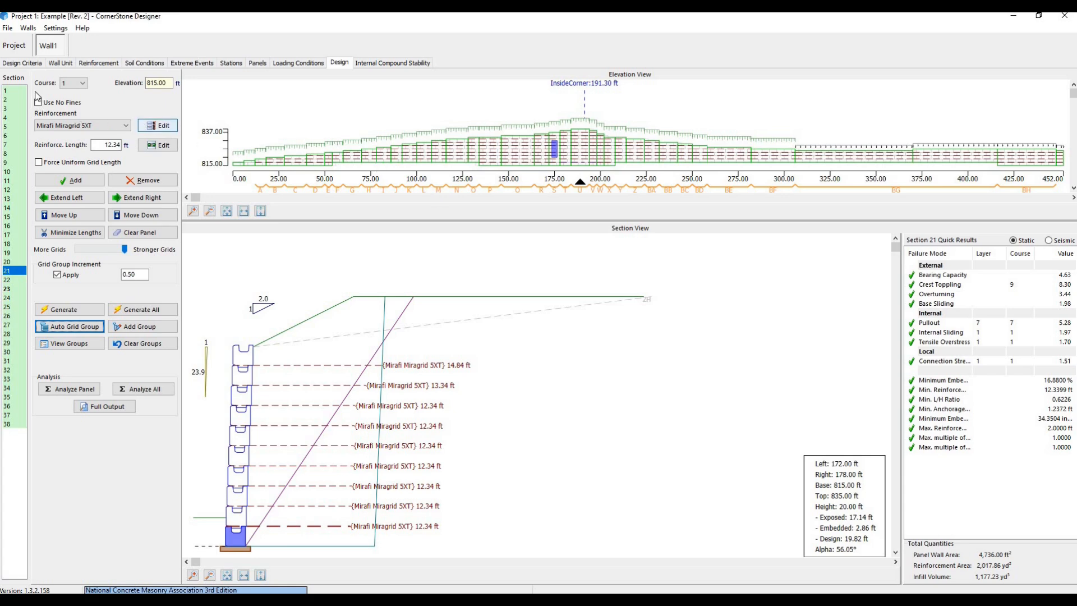
- Copy Wall1 together with its stations as a new wall named Wall2
{"action": "left_click", "coordinate": [31, 29]}
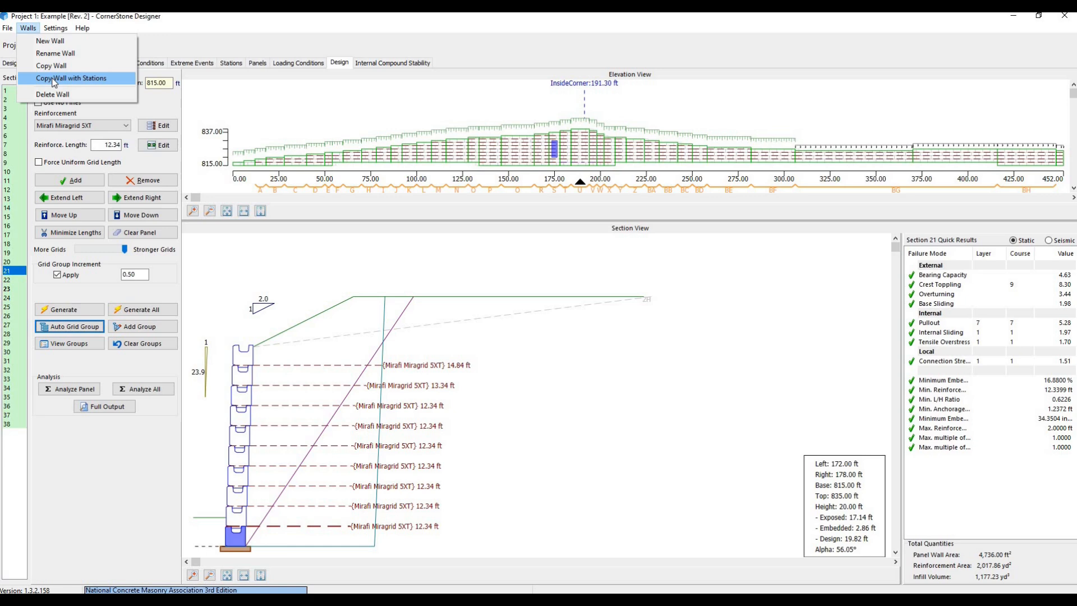
{"action": "key", "text": "Return"}
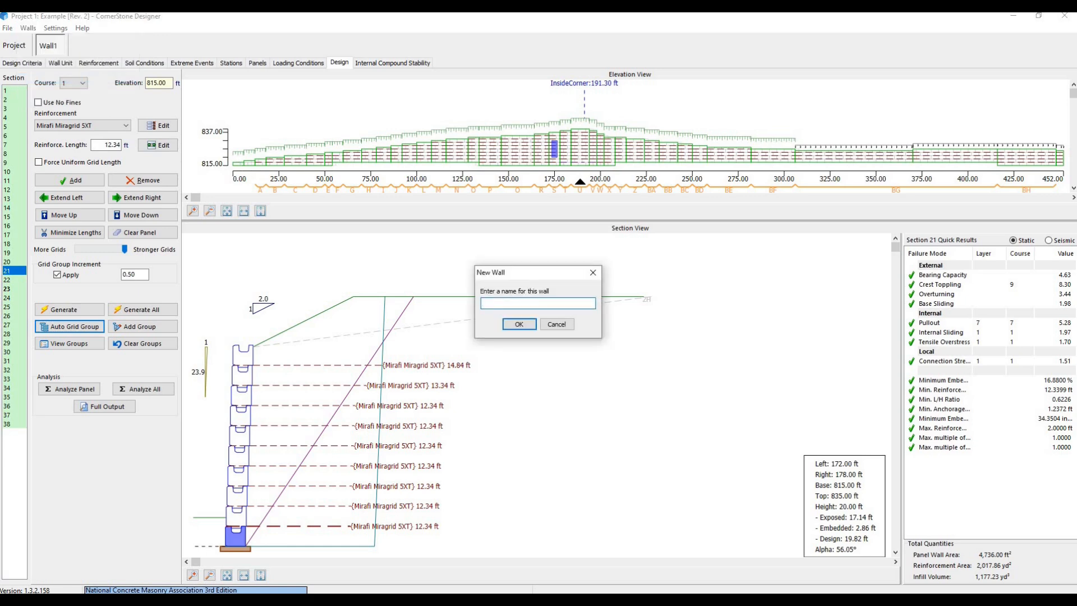
{"action": "left_click", "coordinate": [522, 328]}
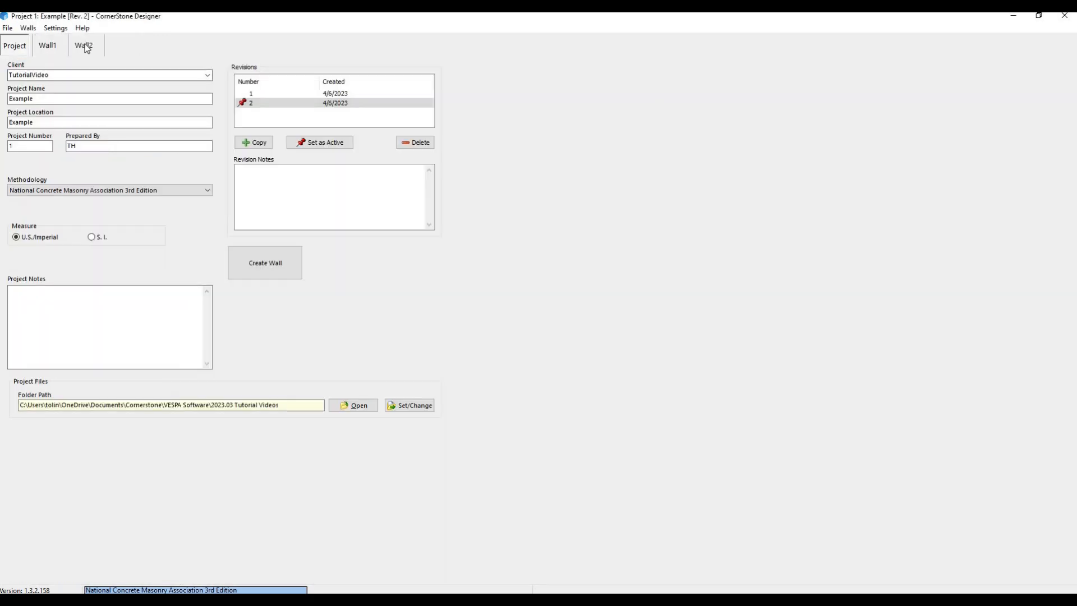
- Open Wall2 and set its wall unit to the multi-depth set Gravity with Extenders
{"action": "left_click", "coordinate": [85, 46]}
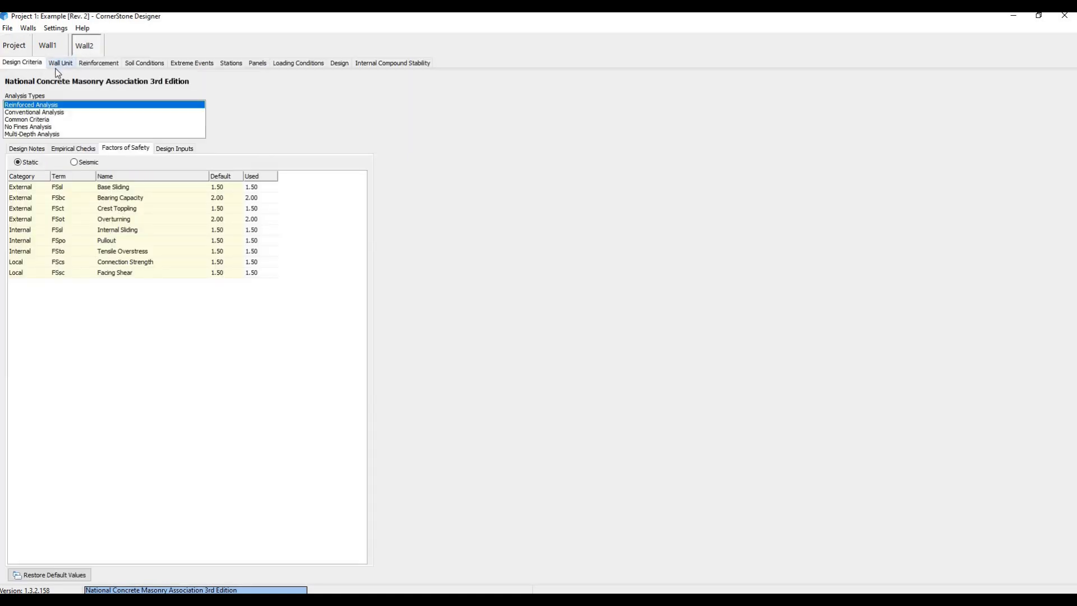
{"action": "left_click", "coordinate": [58, 66]}
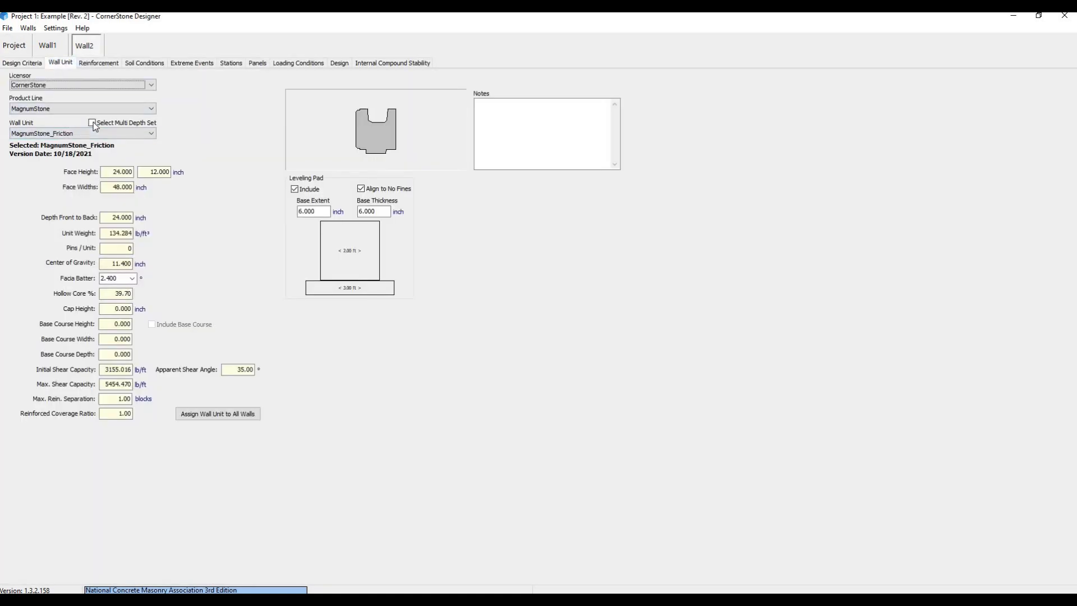
{"action": "left_click", "coordinate": [123, 131]}
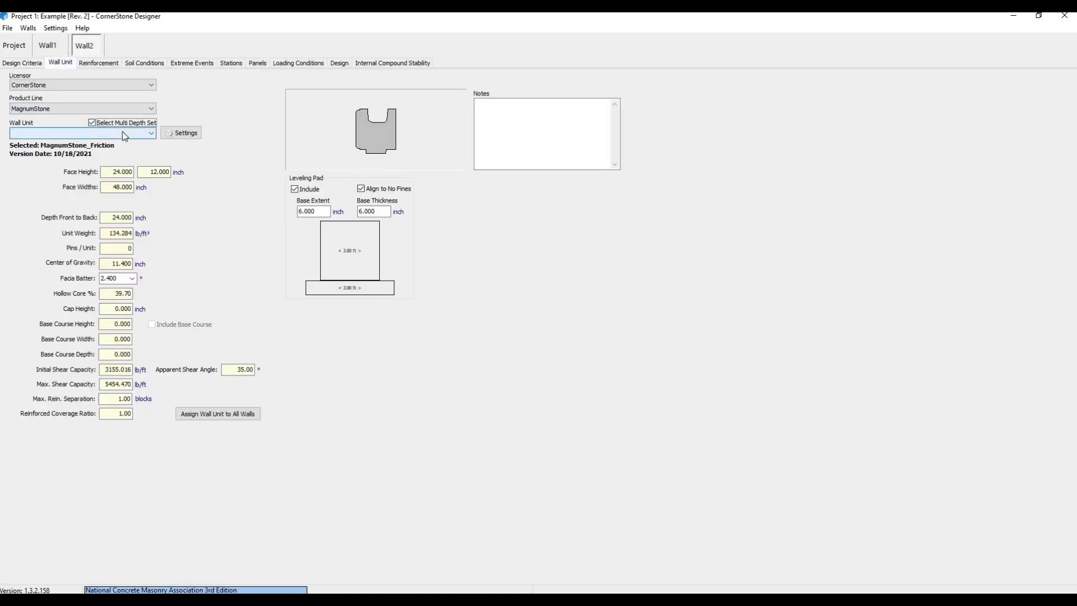
{"action": "left_click", "coordinate": [123, 132]}
{"action": "left_click", "coordinate": [94, 143]}
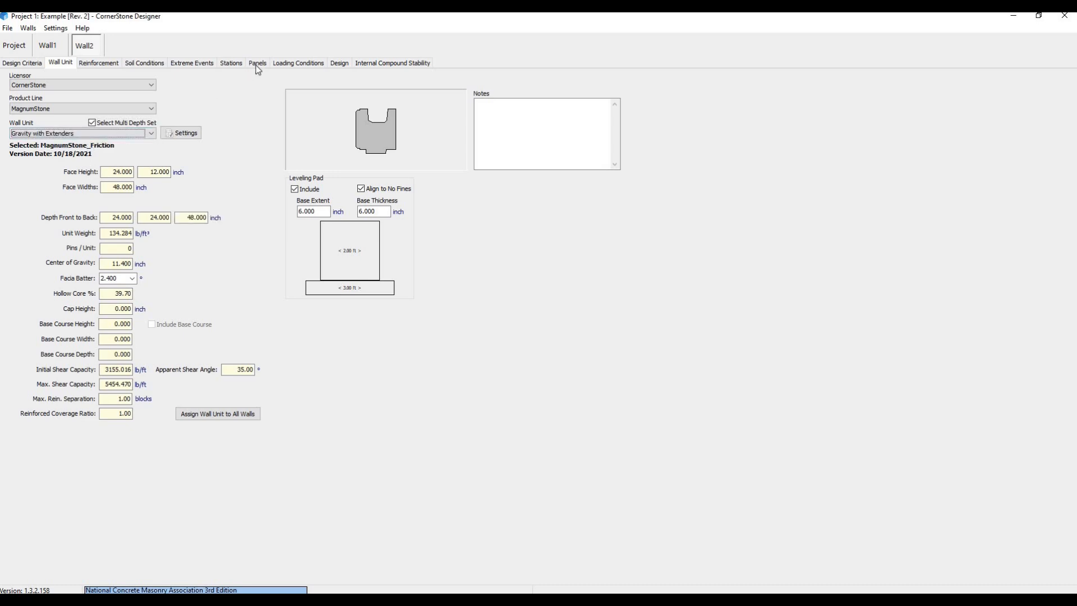
- Check Wall2's loading conditions, generate the gravity design for all its sections, and inspect sections 13 and 19
{"action": "left_click", "coordinate": [281, 63]}
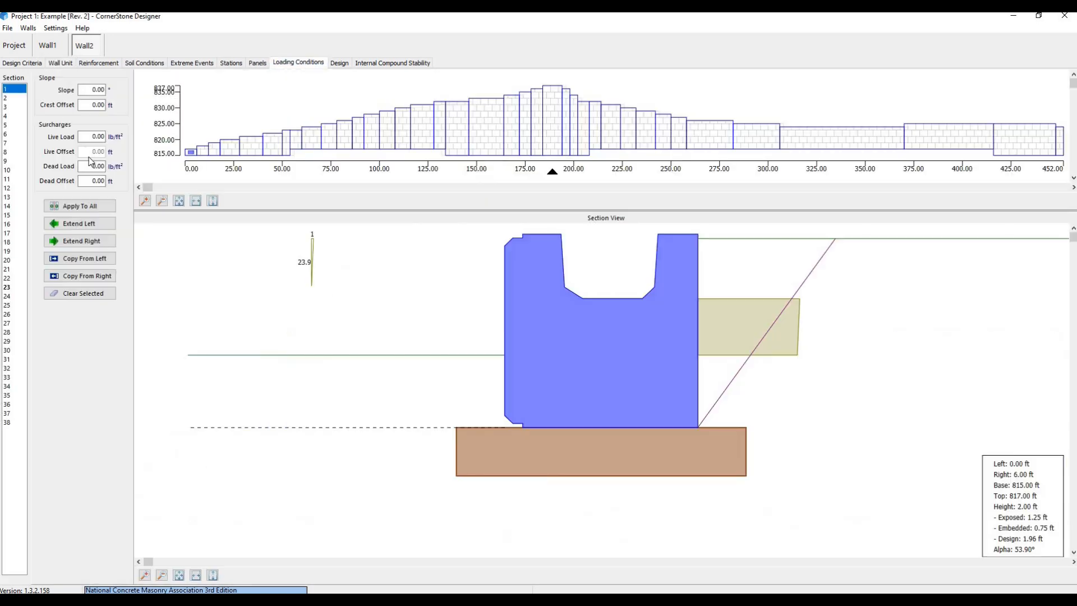
{"action": "left_click", "coordinate": [339, 63]}
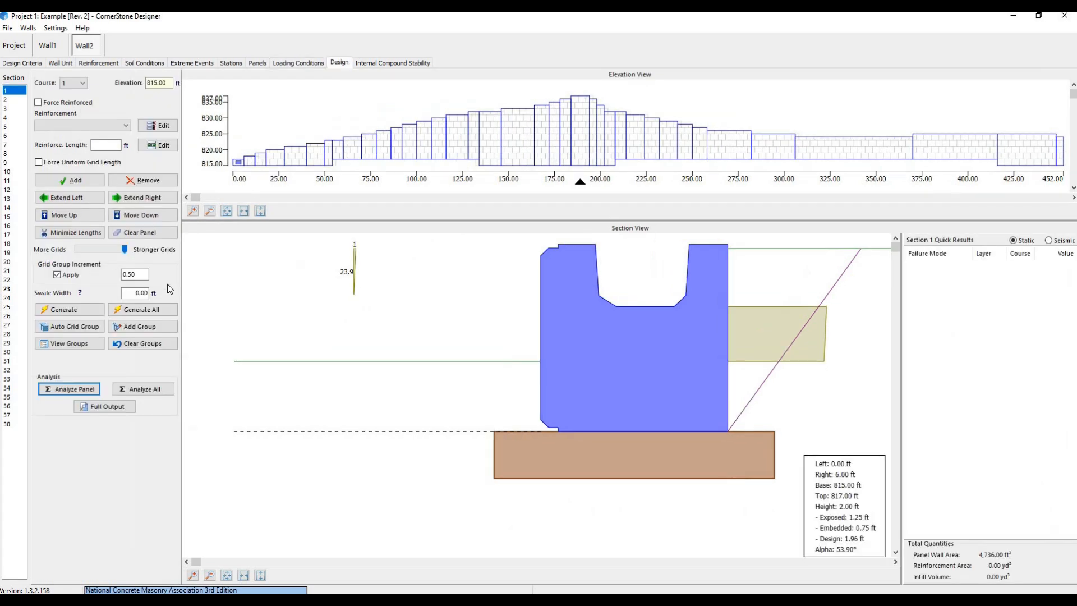
{"action": "left_click", "coordinate": [151, 310]}
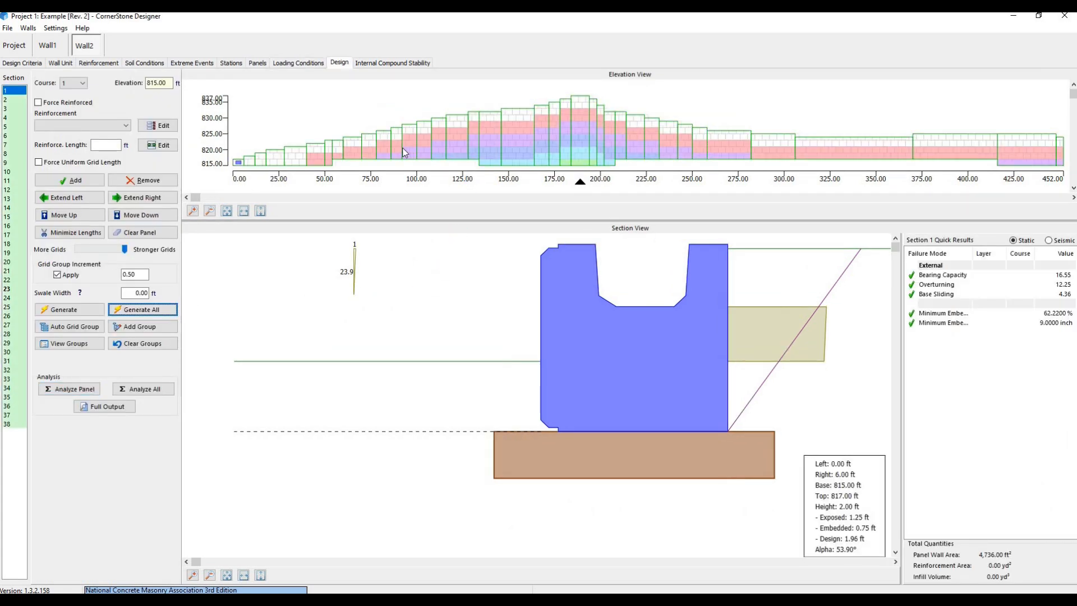
{"action": "left_click", "coordinate": [459, 140]}
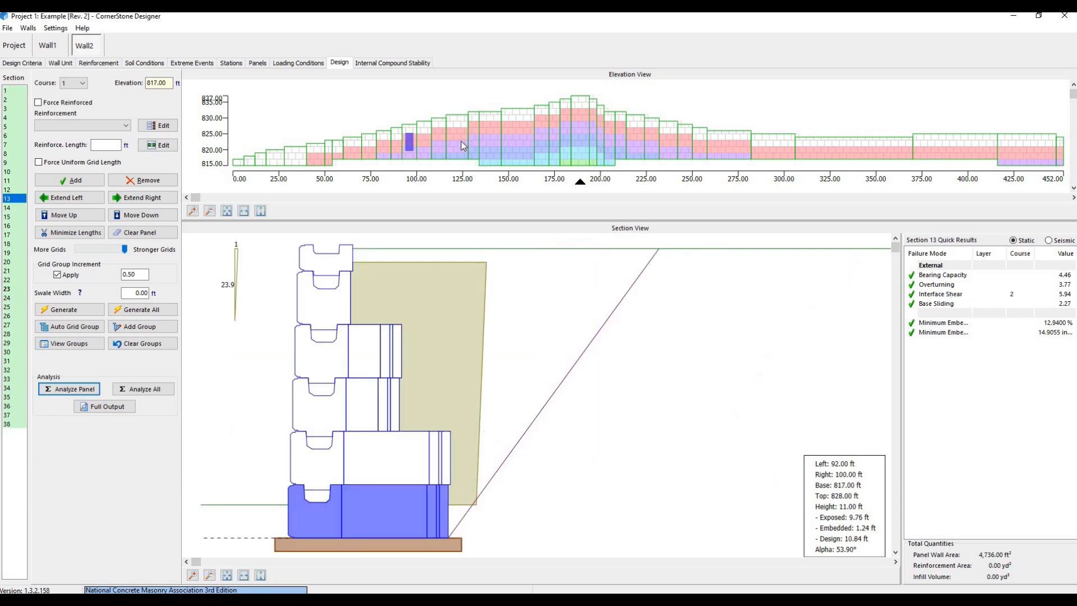
{"action": "left_click", "coordinate": [514, 139]}
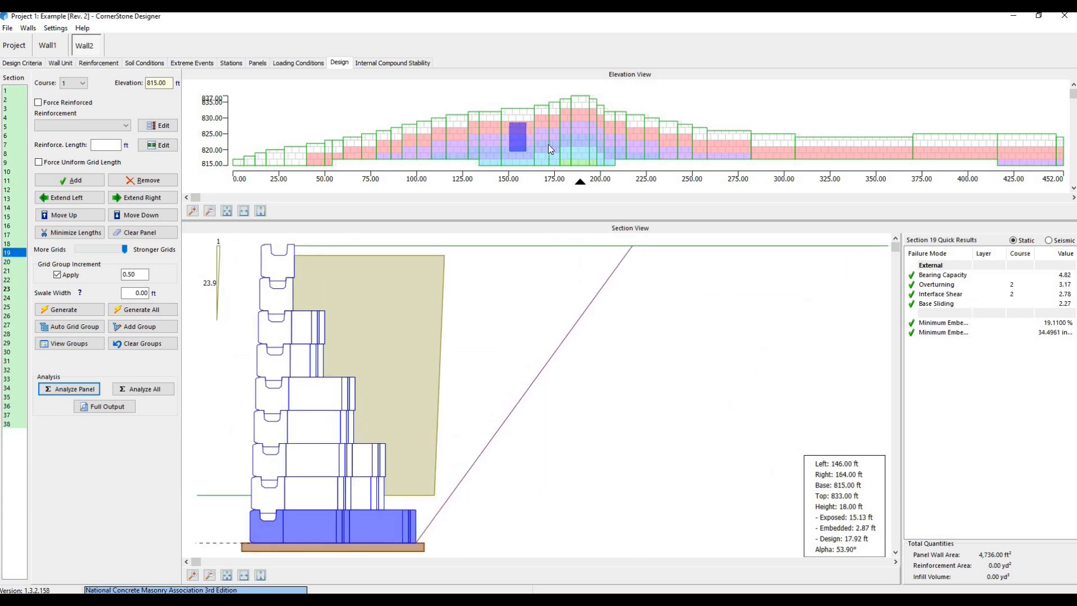